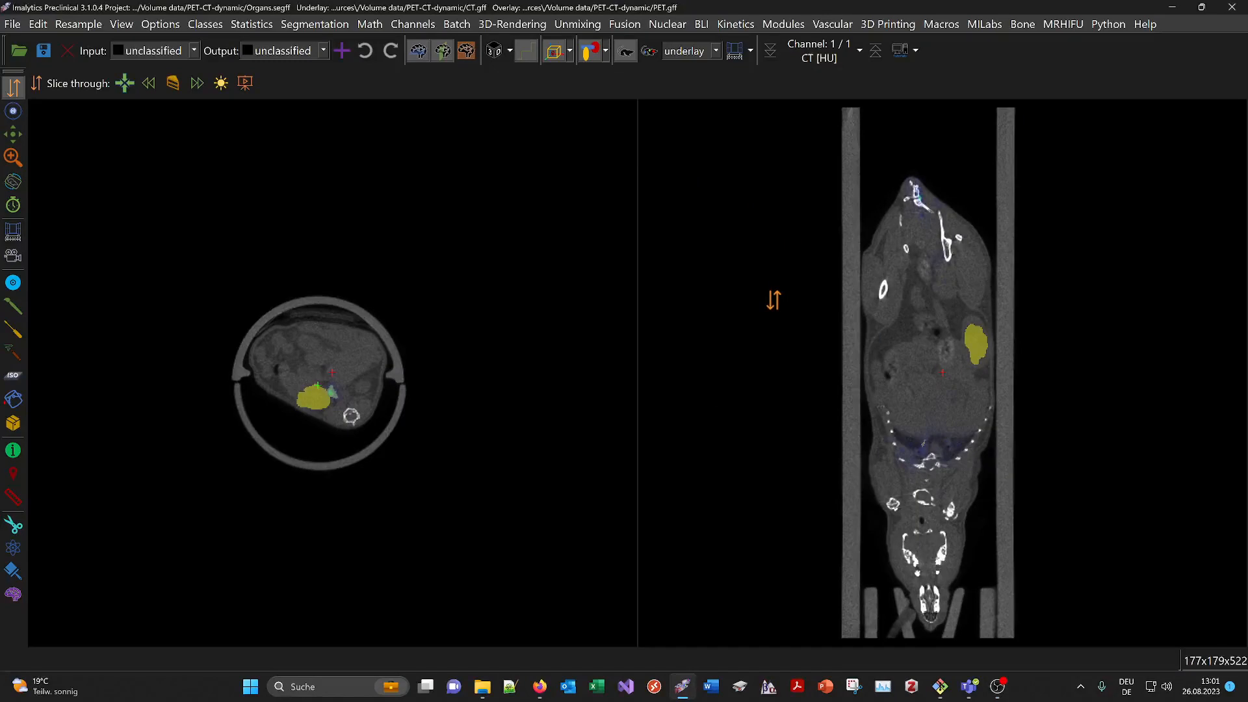
# Load the PET-CT (dynamic) example data set and add a 3D rendering of the mouse
pyautogui.click(901, 52)
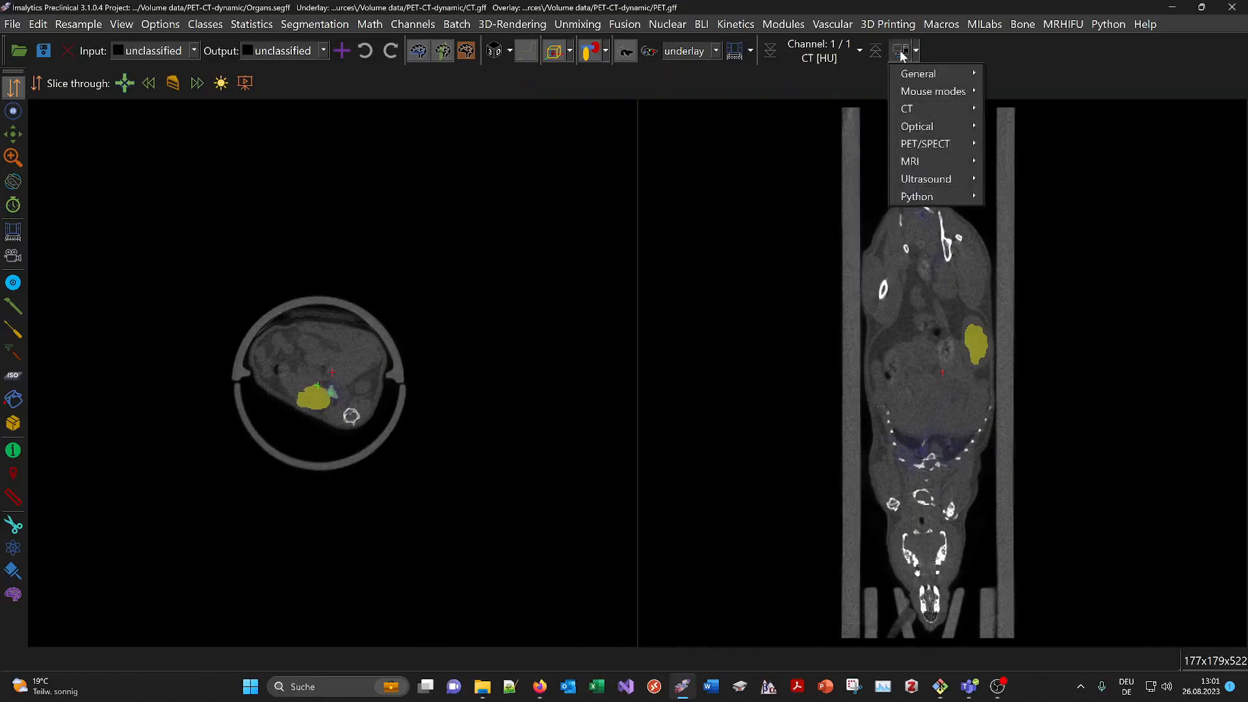
pyautogui.moveTo(919, 146)
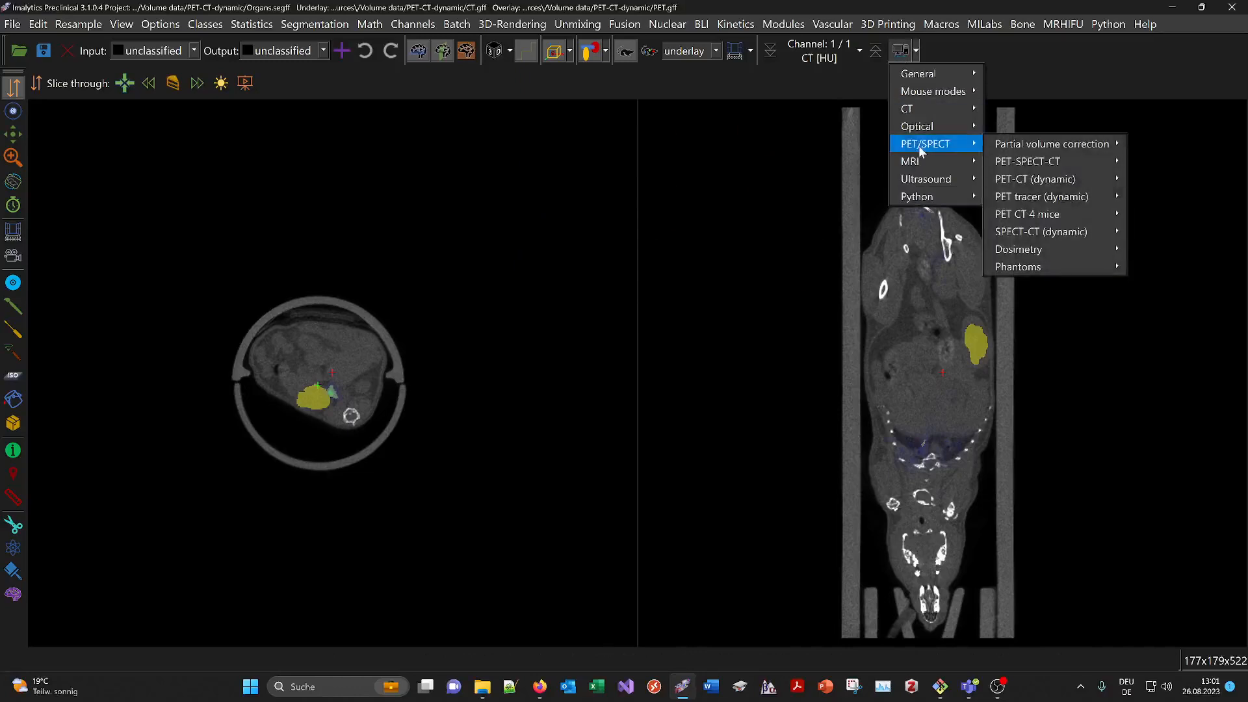
pyautogui.moveTo(1014, 183)
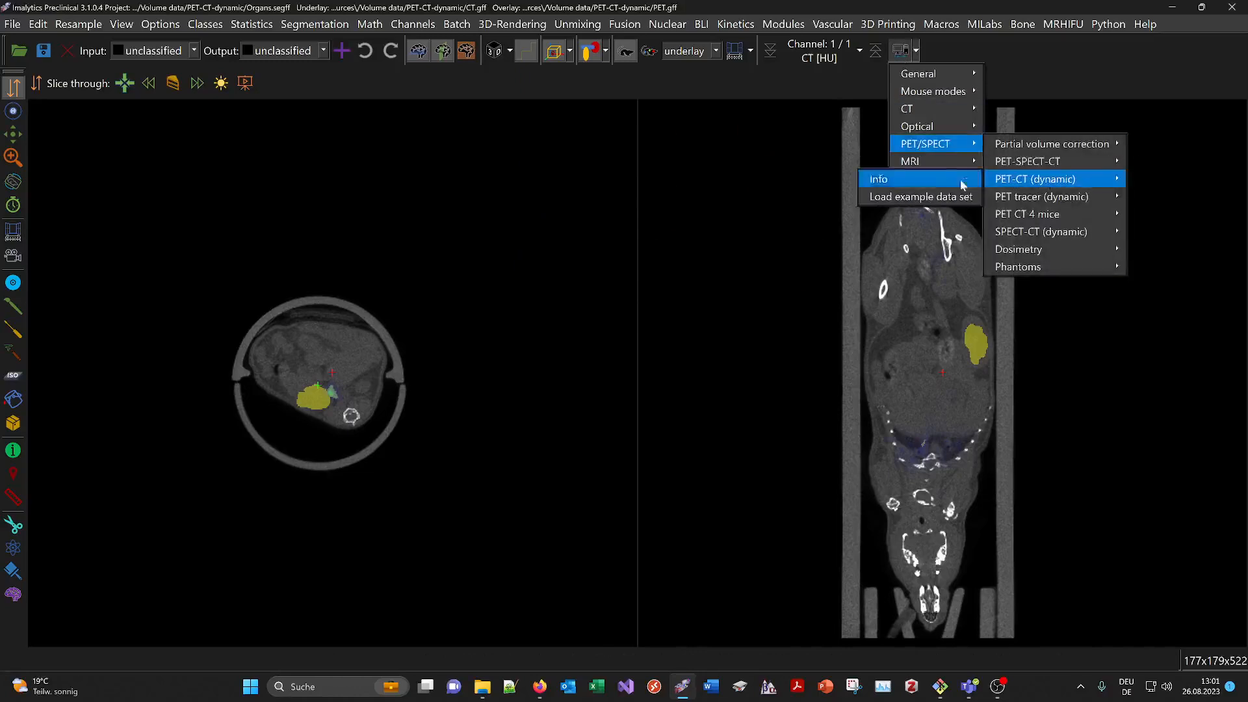
pyautogui.click(921, 196)
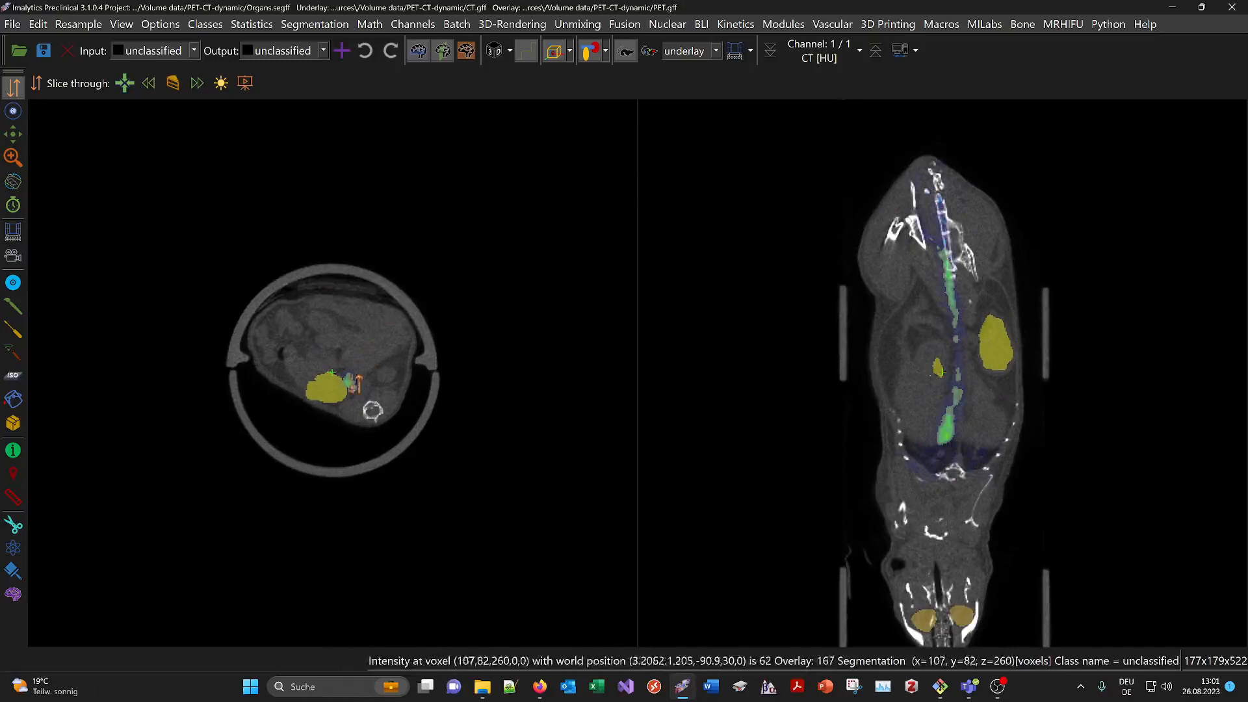
pyautogui.click(500, 57)
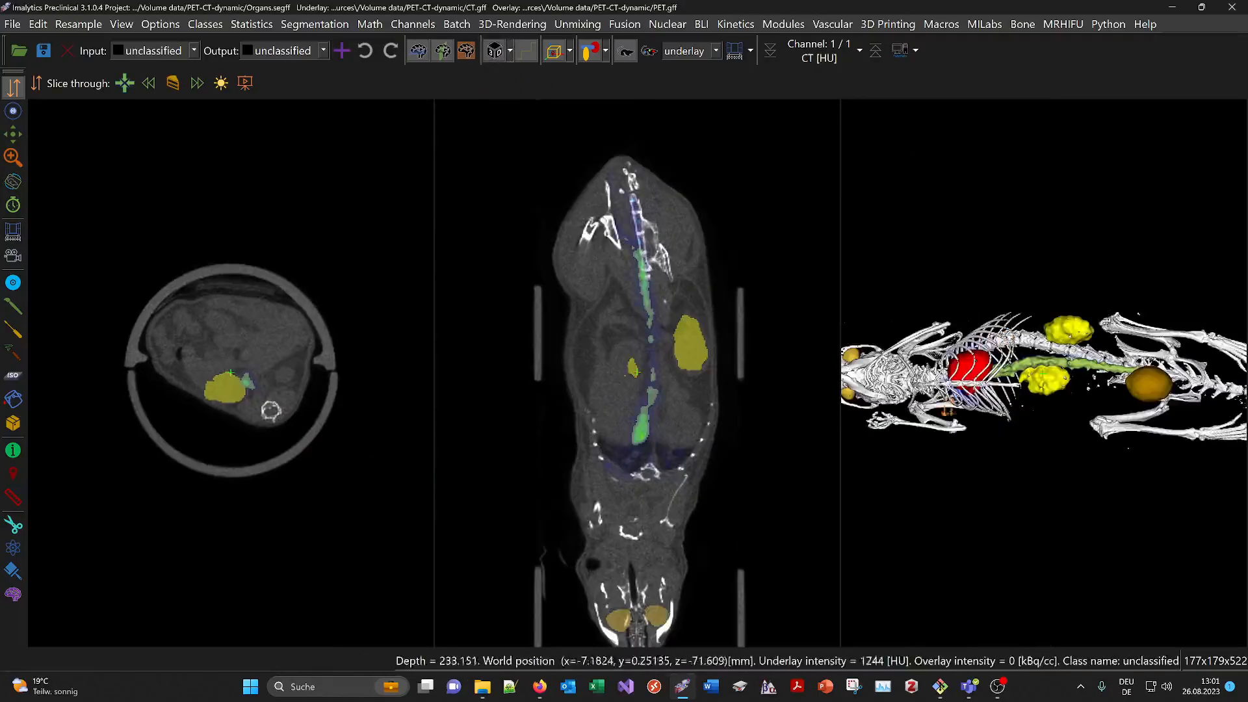
# Stand the 3D mouse skeleton upright, hide the organ segmentation, and zoom the 3D view
pyautogui.moveTo(948, 410); pyautogui.dragTo(904, 416)
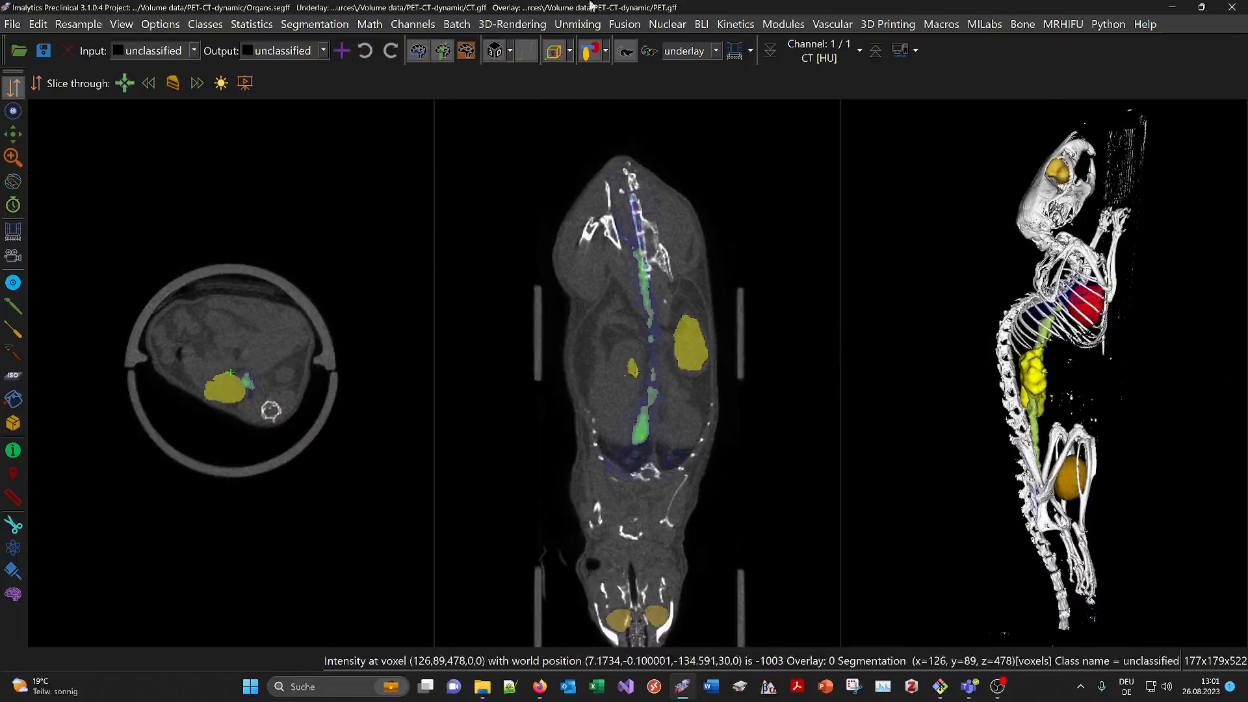
pyautogui.click(587, 52)
pyautogui.moveTo(978, 333); pyautogui.dragTo(1031, 374)
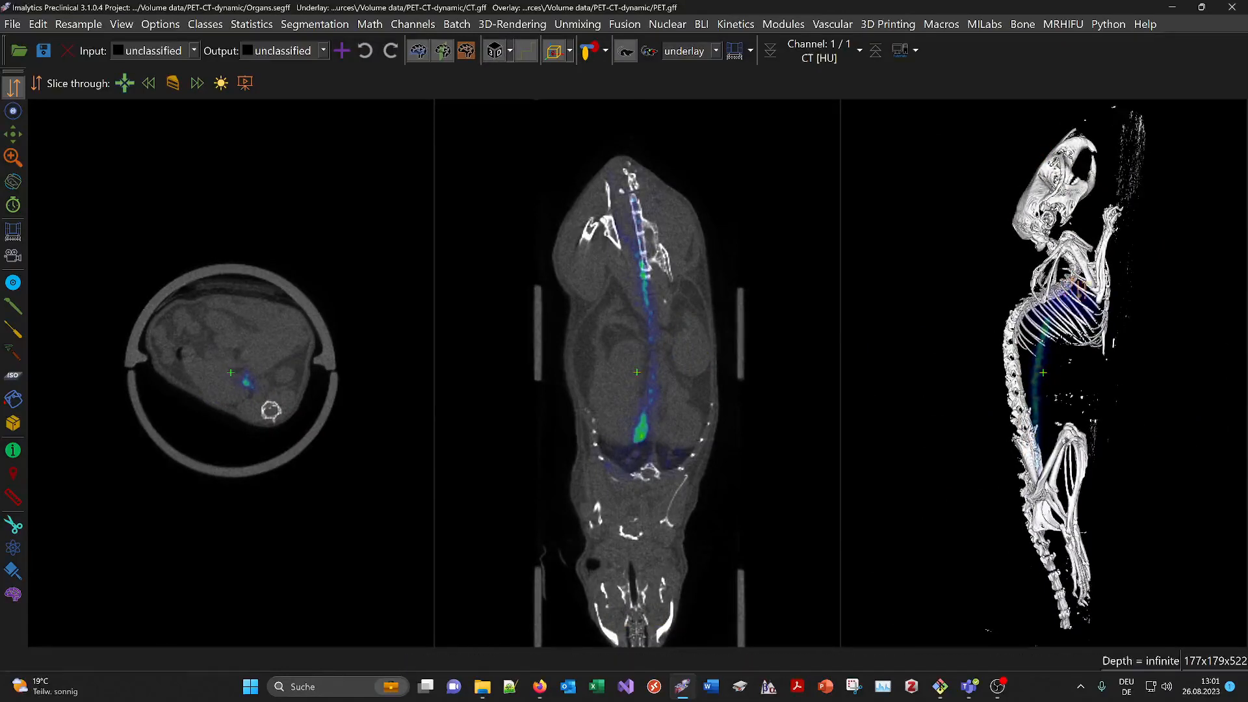
pyautogui.moveTo(1103, 391); pyautogui.dragTo(1046, 396)
pyautogui.scroll(2, 1057, 375)
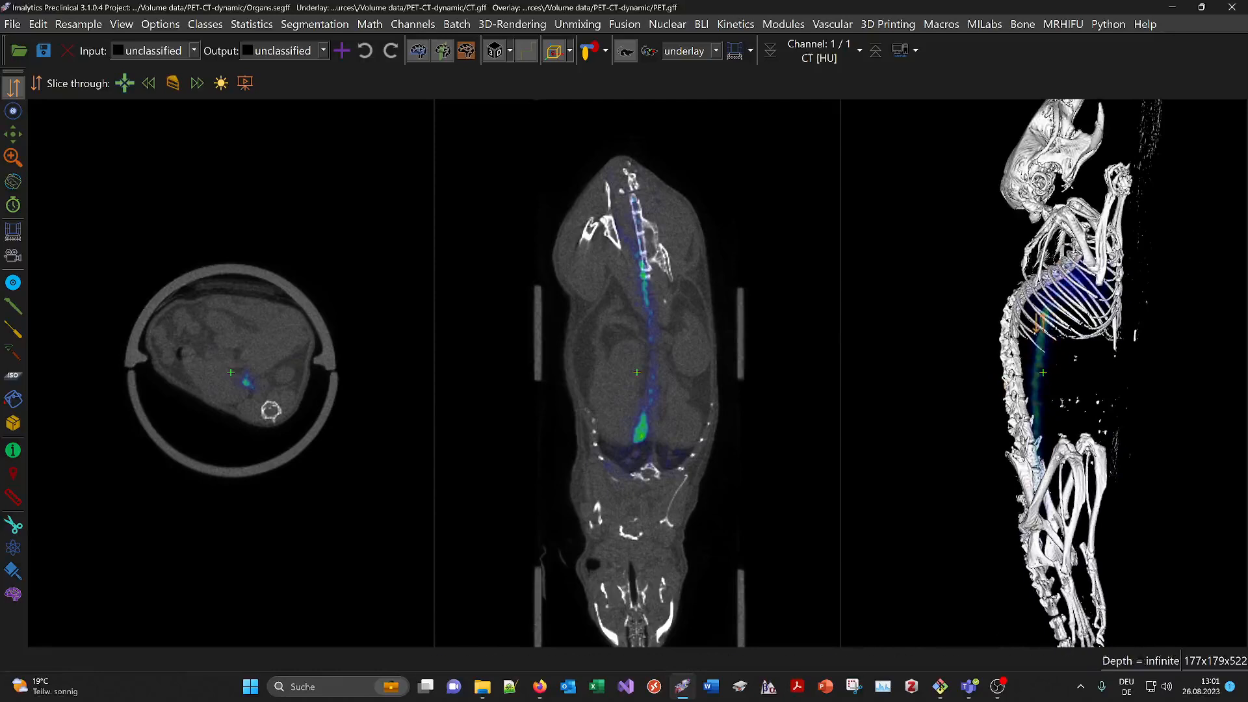
# Make the PET overlay the active channel for stepping through time frames
pyautogui.click(6, 207)
pyautogui.click(684, 52)
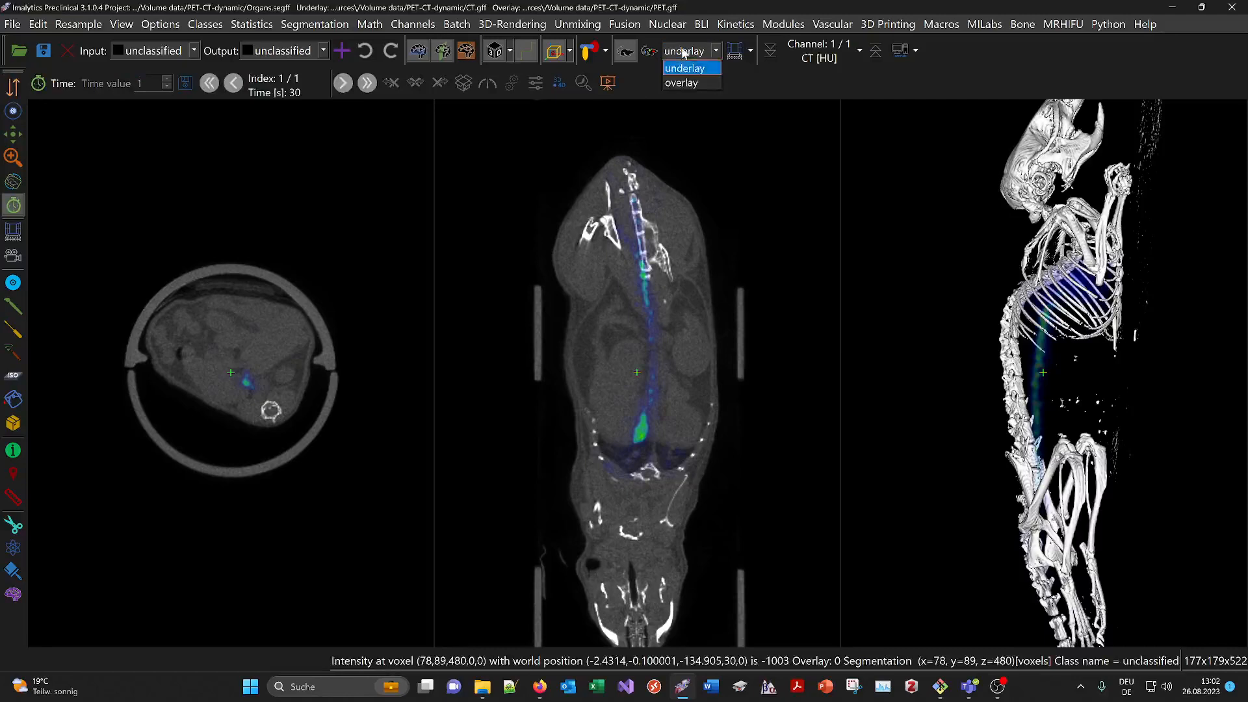
pyautogui.click(677, 87)
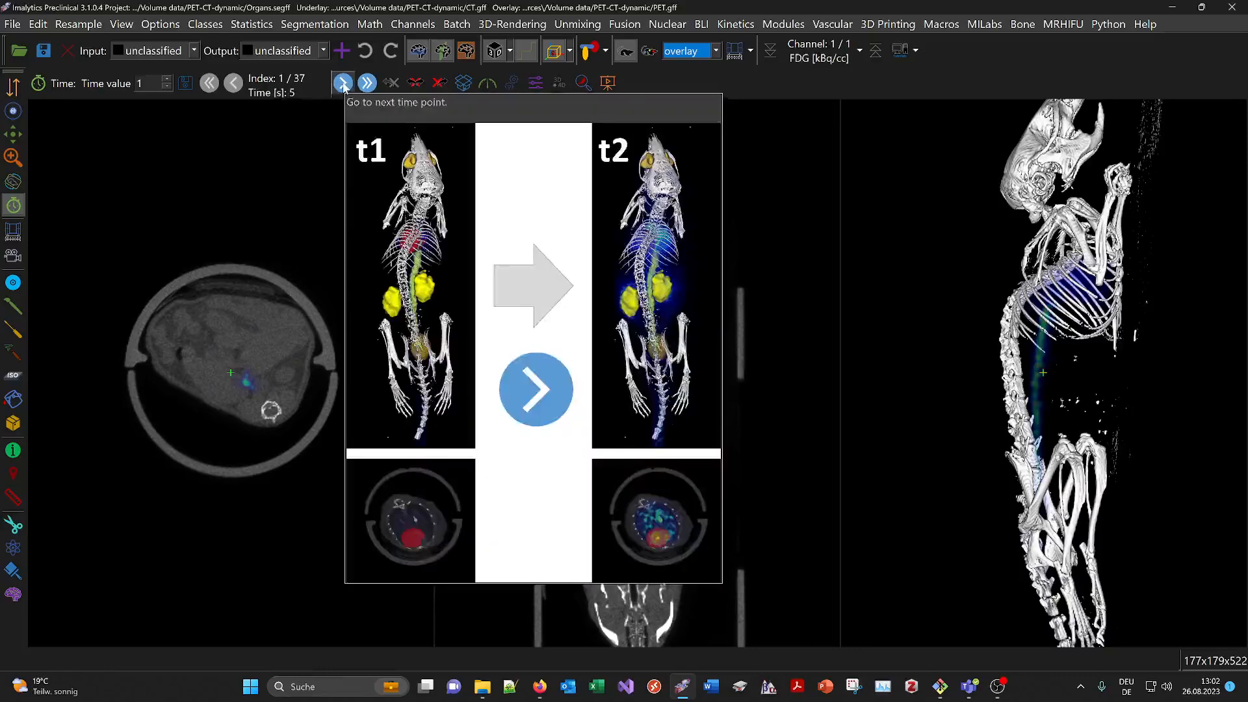
# Advance the PET time frames from 1 to the final frame, 37 of 37 at 3150 s
pyautogui.click(342, 83)
pyautogui.click(342, 83)
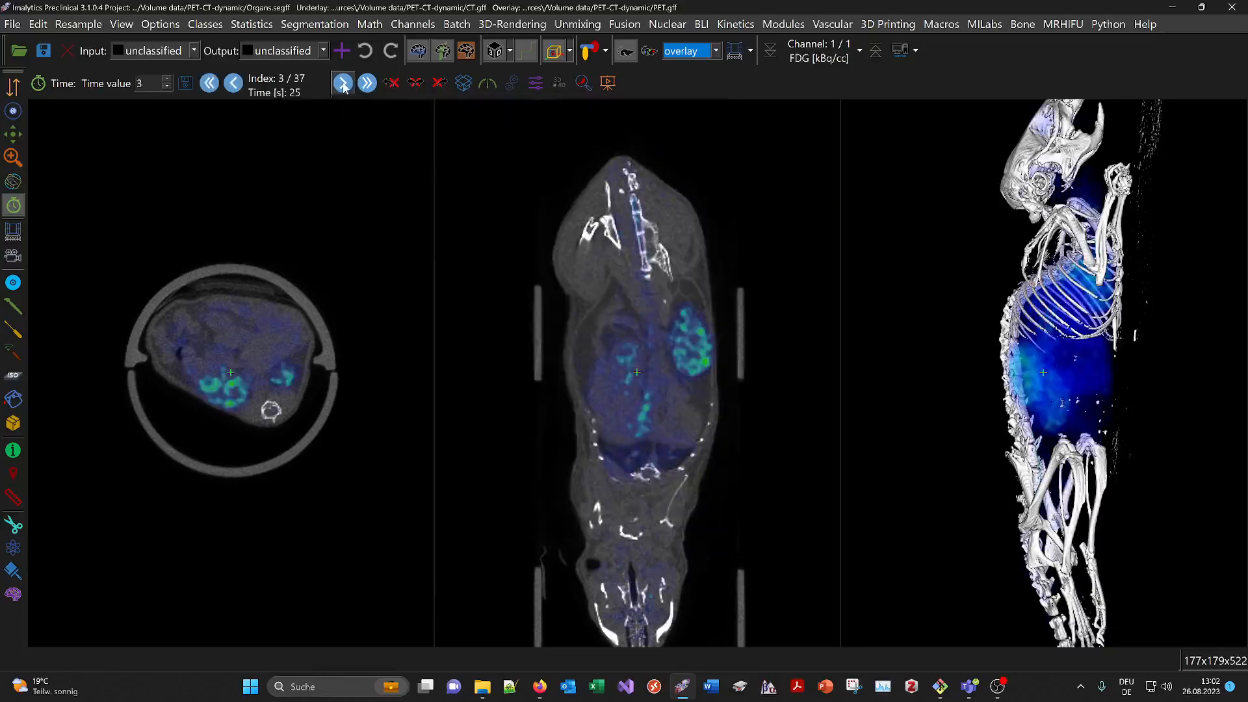
pyautogui.click(343, 84)
pyautogui.click(342, 84)
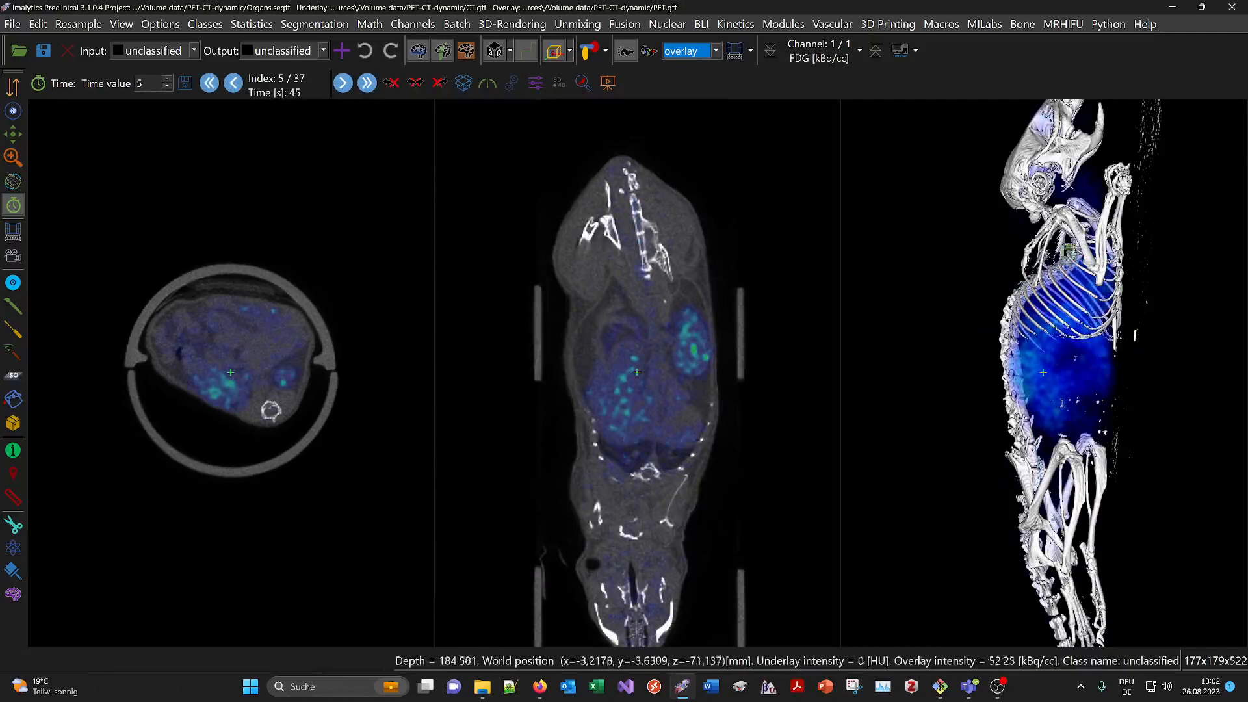
pyautogui.click(1010, 443)
pyautogui.moveTo(1010, 443); pyautogui.dragTo(999, 341)
pyautogui.moveTo(1006, 421); pyautogui.dragTo(1015, 366)
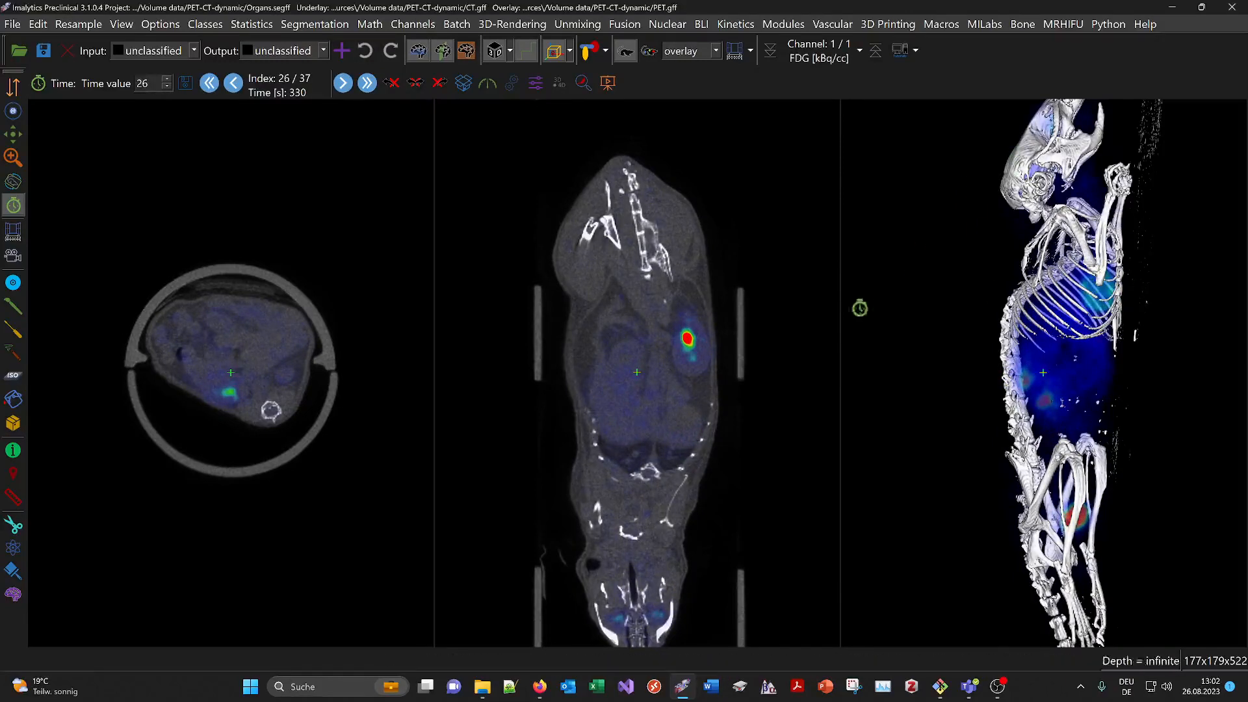
pyautogui.moveTo(937, 416); pyautogui.dragTo(920, 276)
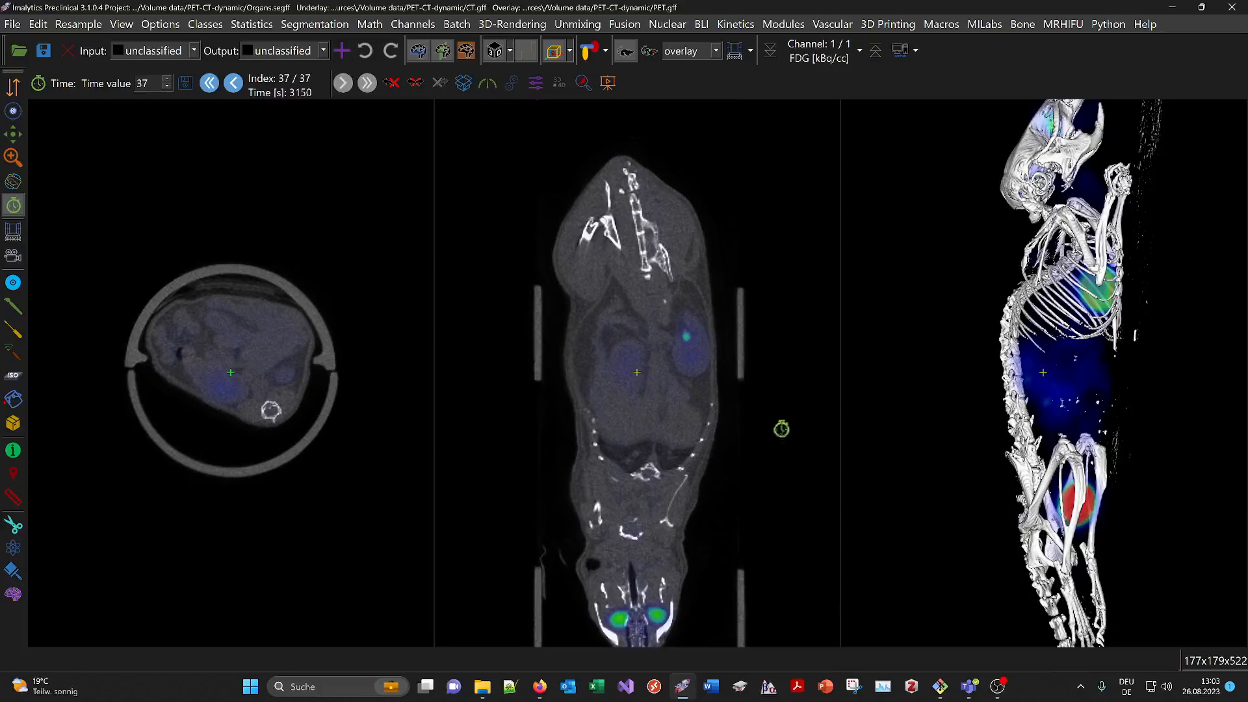
# Show the organ segmentation again and delete all existing classes
pyautogui.click(588, 53)
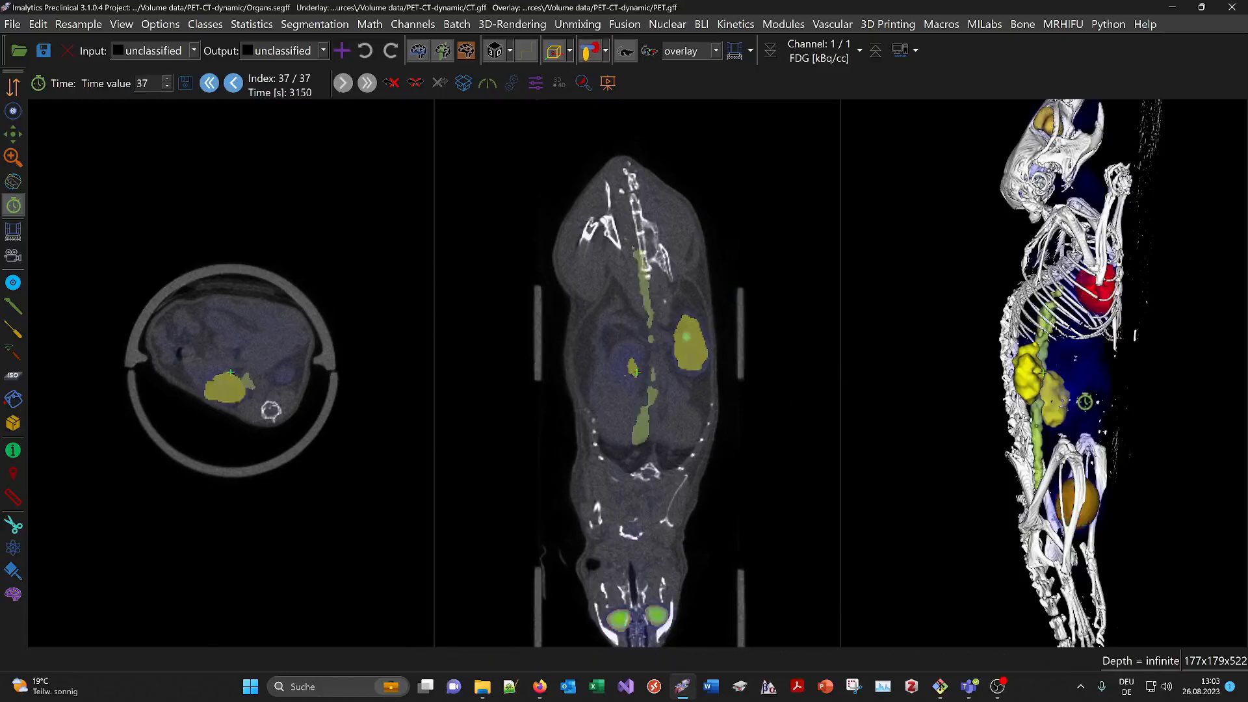
pyautogui.moveTo(1062, 432); pyautogui.dragTo(1029, 435)
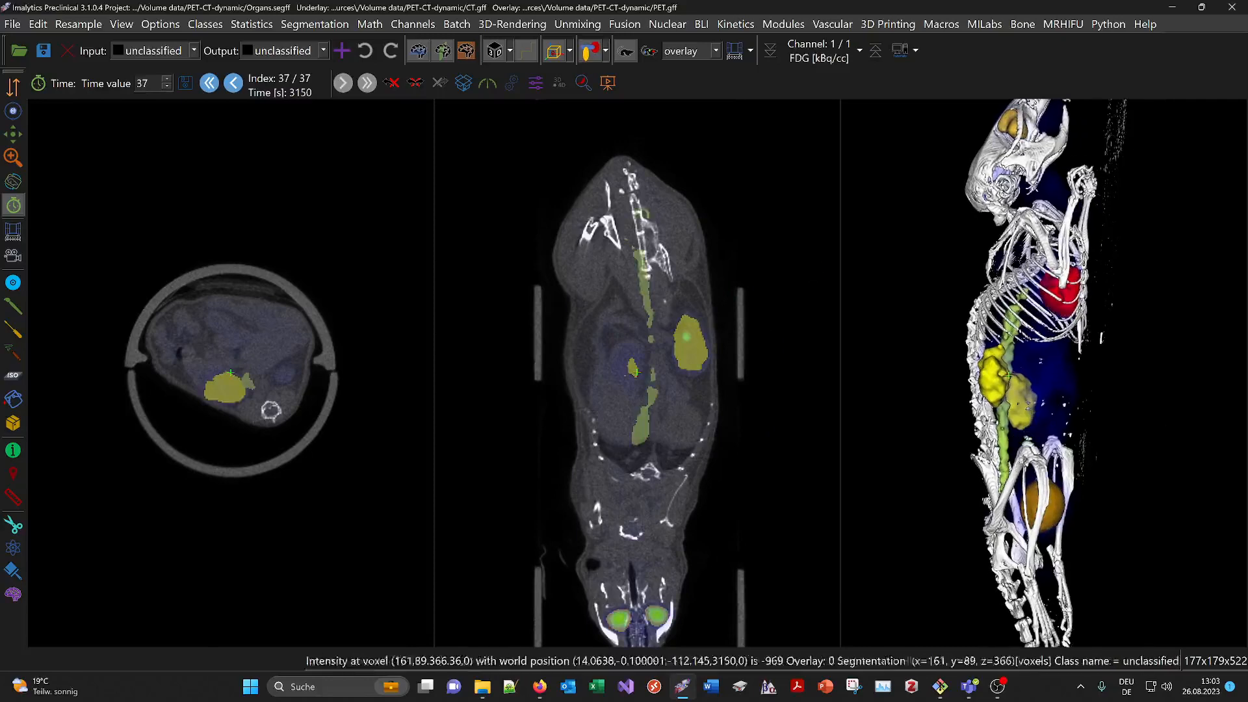
pyautogui.click(205, 24)
pyautogui.click(209, 104)
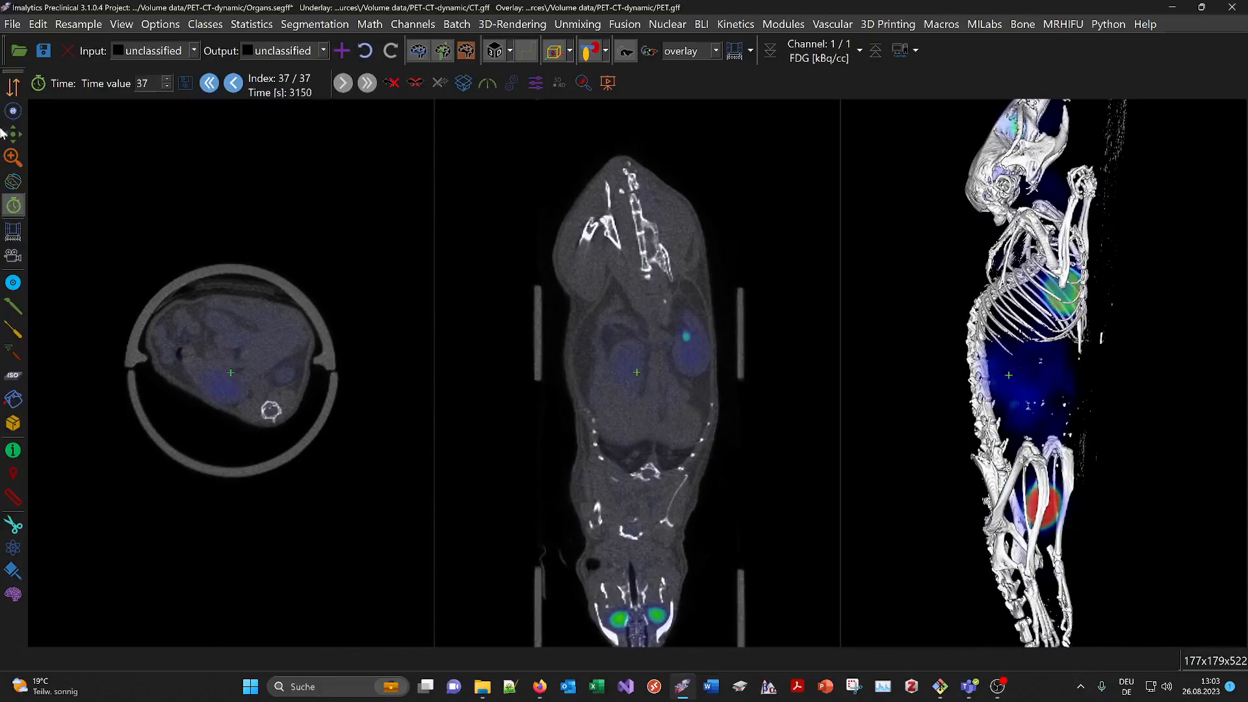
# Centre the axial and coronal slices on the heart and zoom in
pyautogui.click(13, 114)
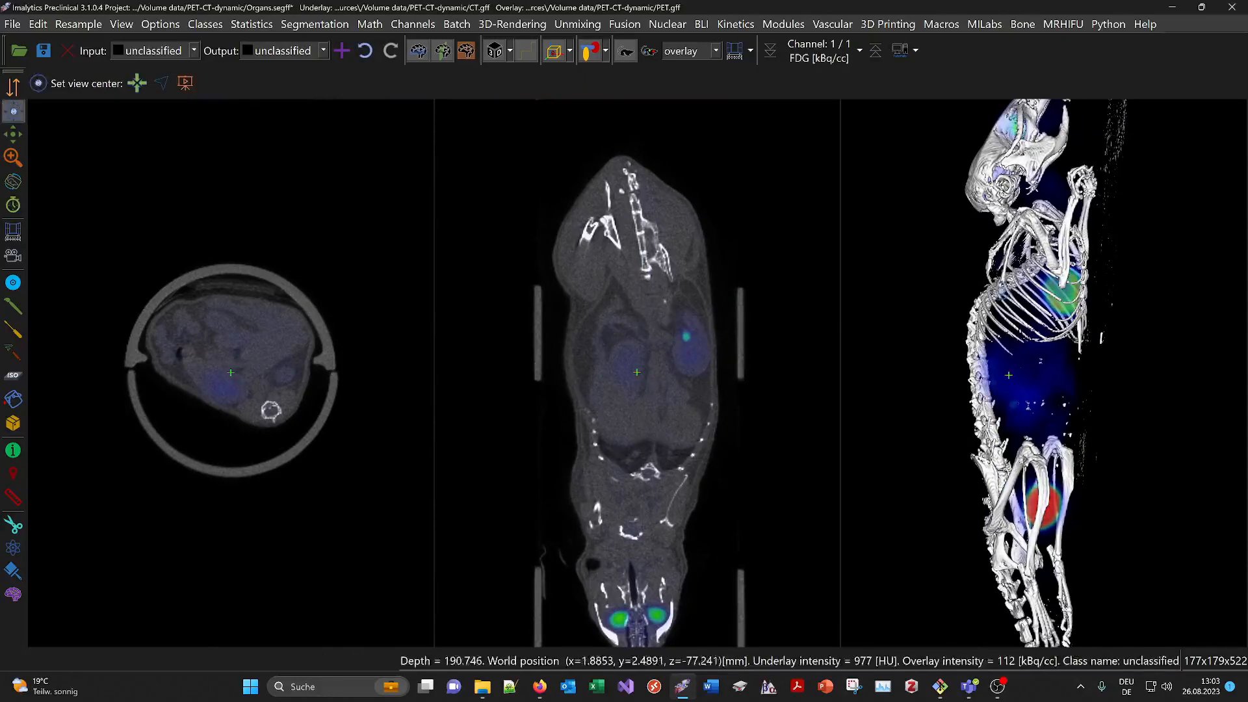
pyautogui.click(594, 348)
pyautogui.click(274, 315)
pyautogui.scroll(5, 283, 373)
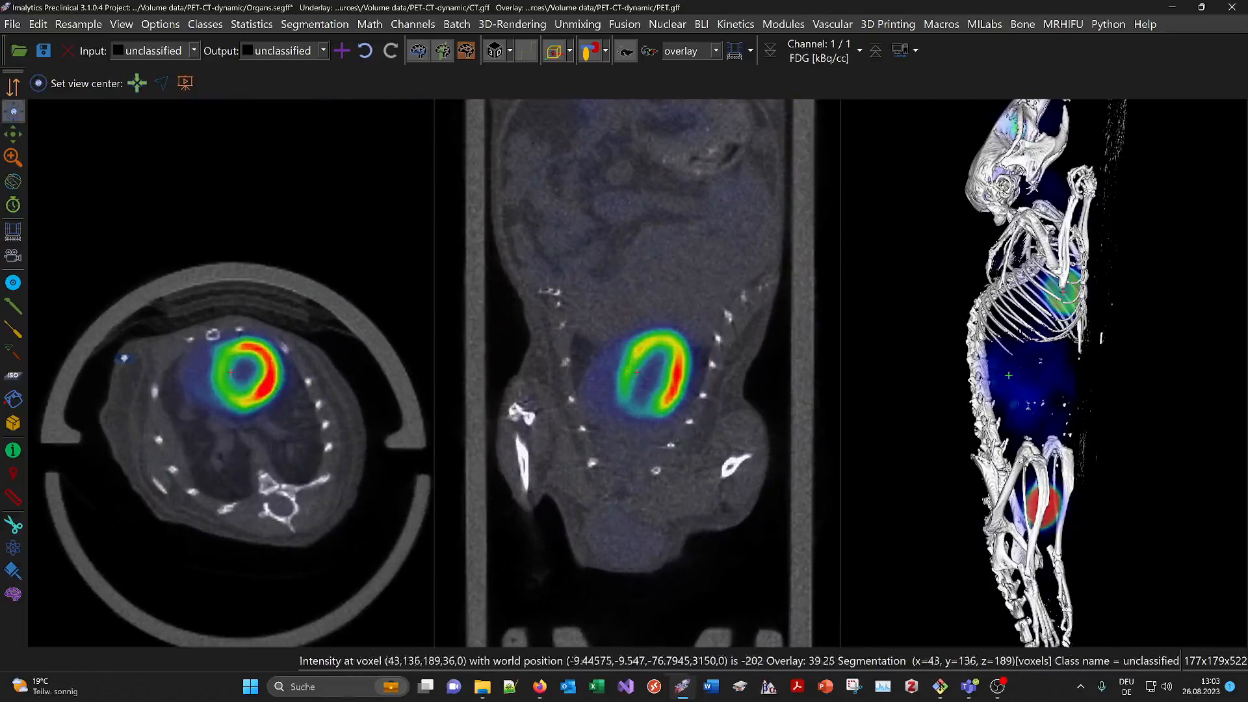
# Create a Heart class and ISO-segment the heart's PET uptake into it
pyautogui.click(11, 379)
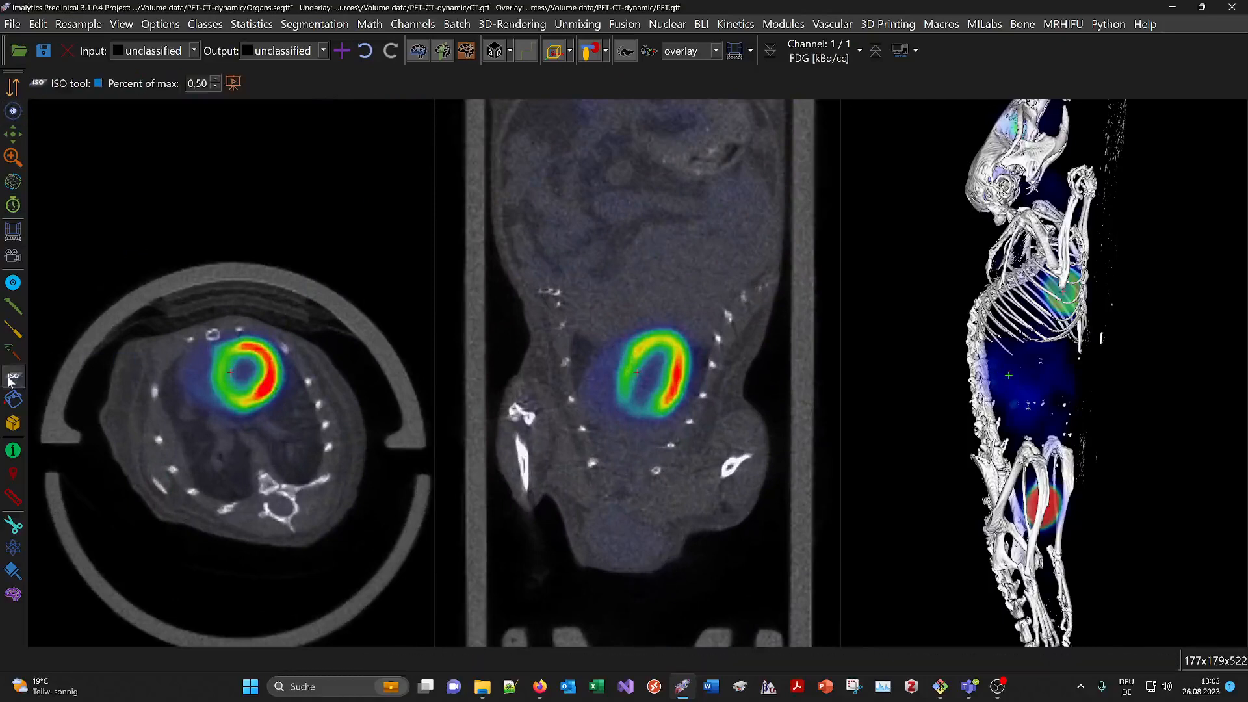
pyautogui.click(344, 48)
pyautogui.write('Hear')
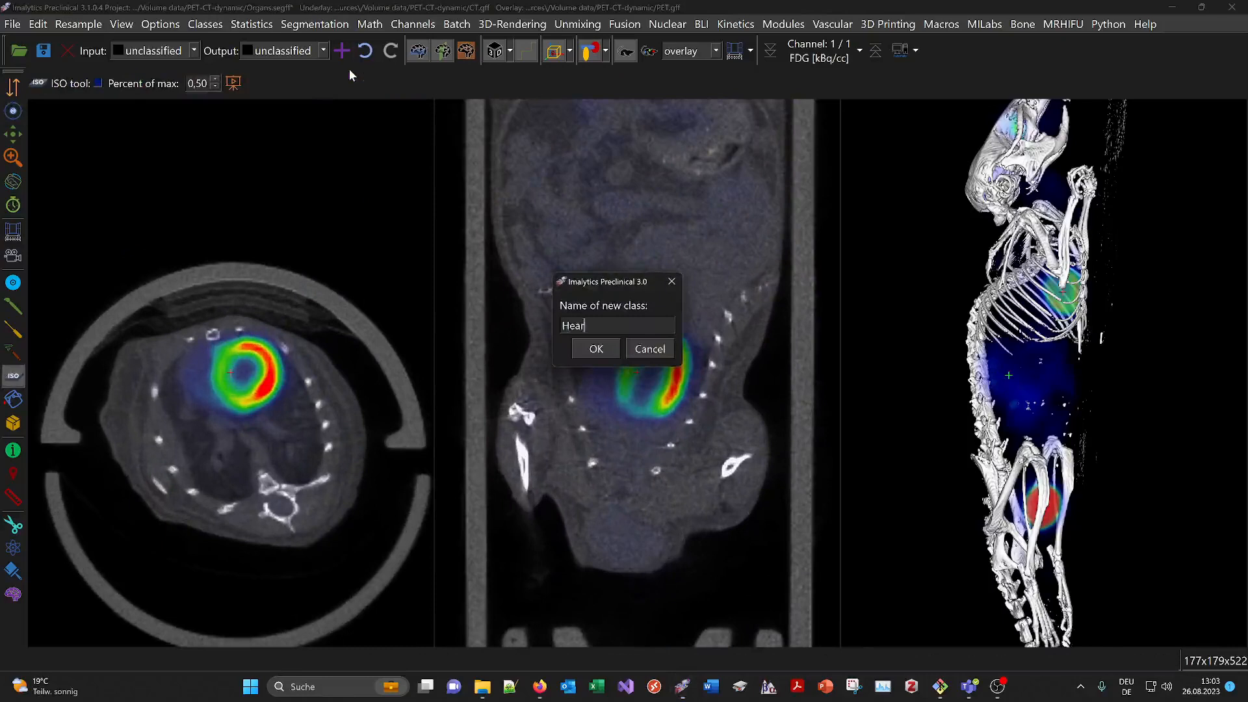
pyautogui.write('t')
pyautogui.press('Return')
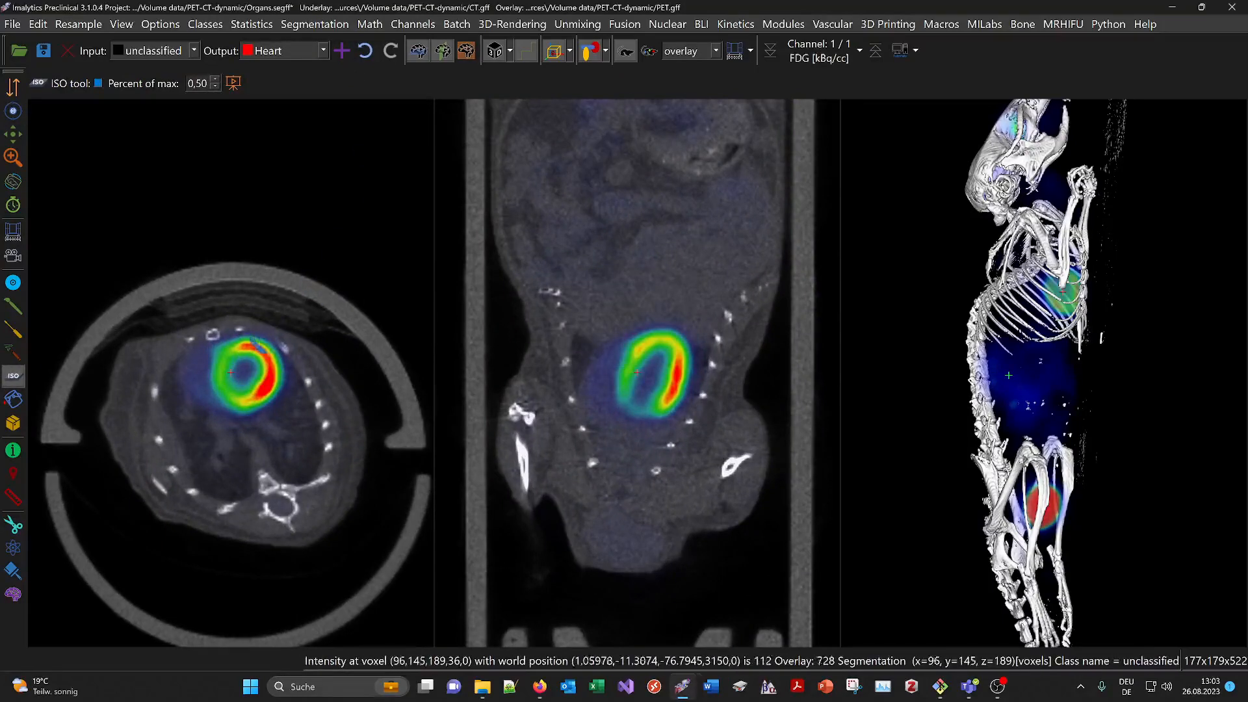
pyautogui.click(229, 372)
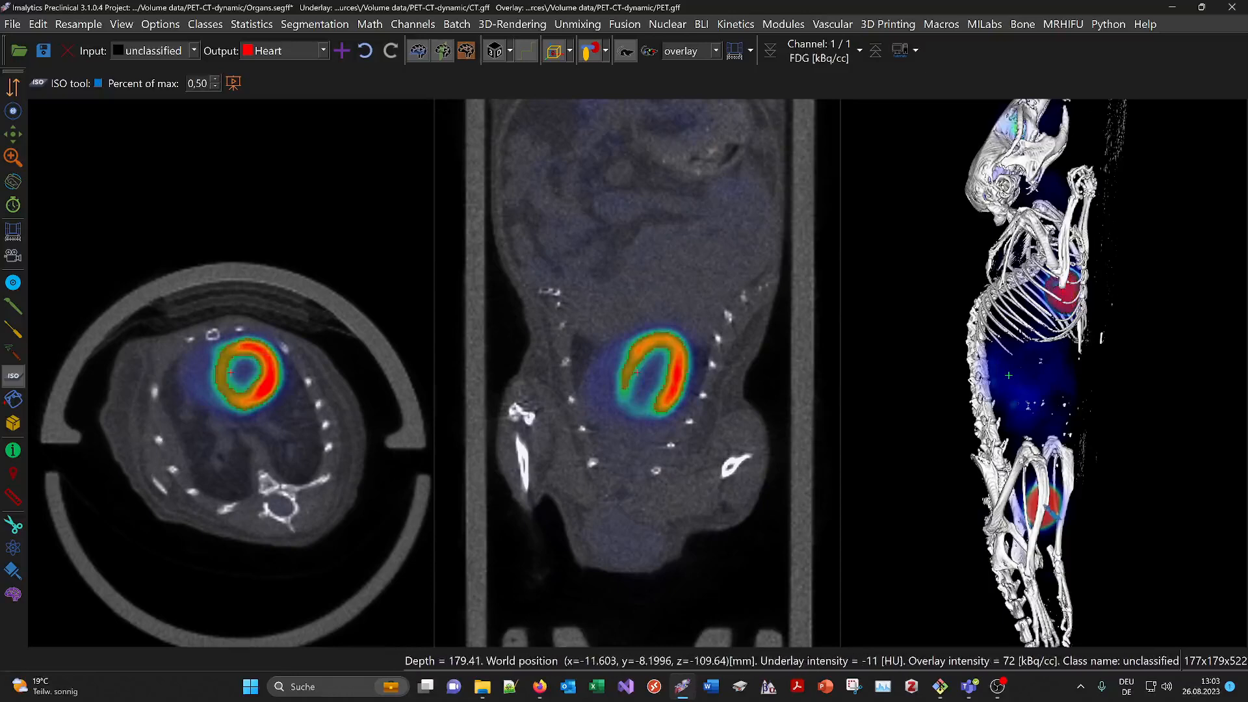
# Jump the slices to the bladder and add a Bladder class
pyautogui.doubleClick(1043, 503)
pyautogui.rightClick(373, 348)
pyautogui.click(391, 360)
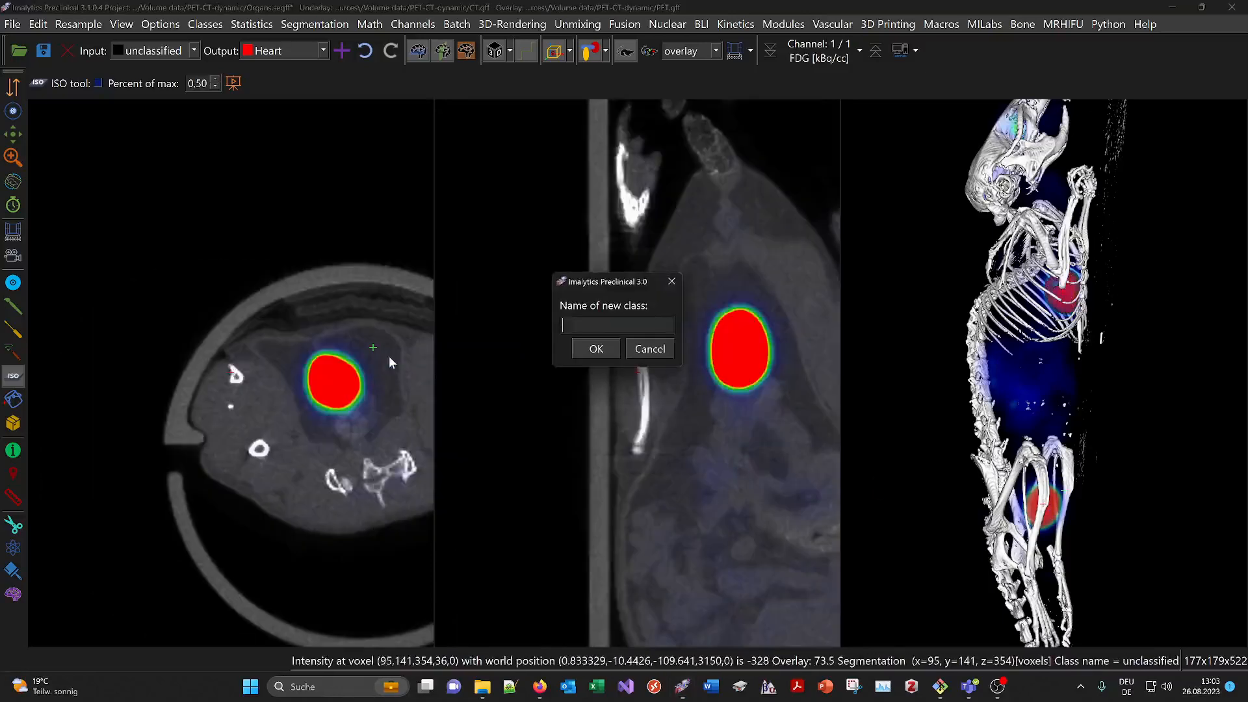
pyautogui.write('Bladder')
pyautogui.press('Return')
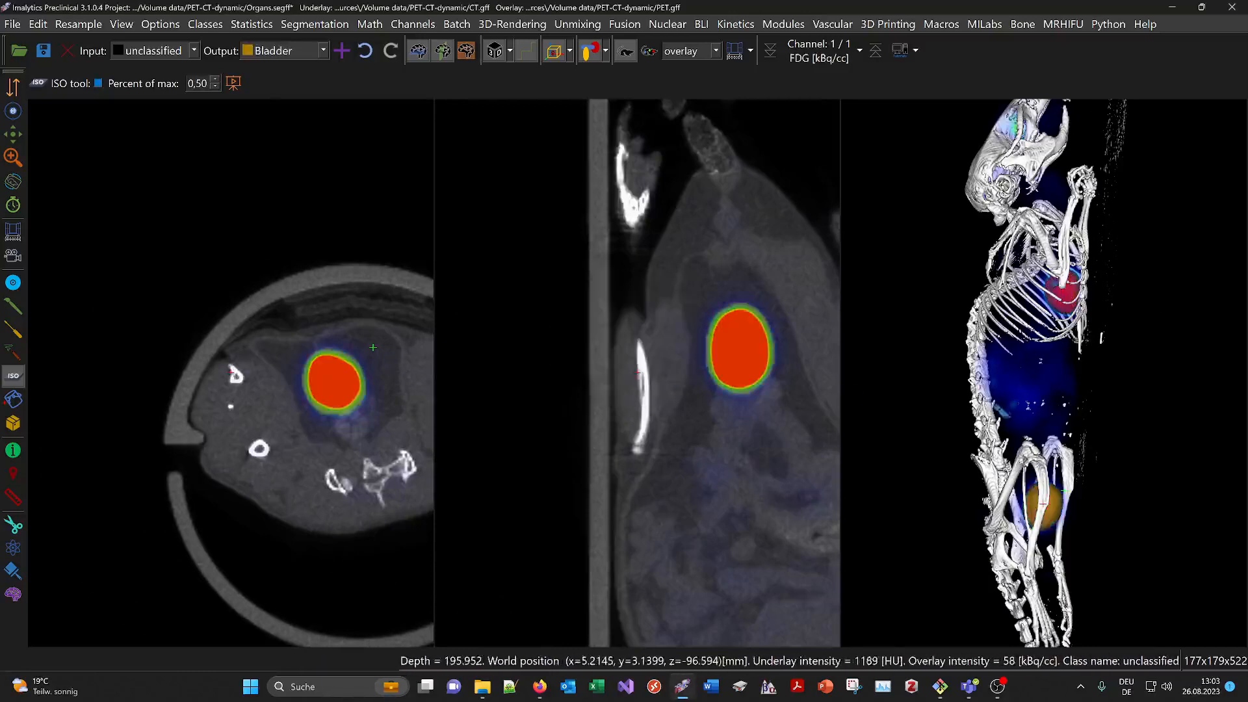
# Re-centre the slices on the spine and switch to the Time tool
pyautogui.doubleClick(986, 390)
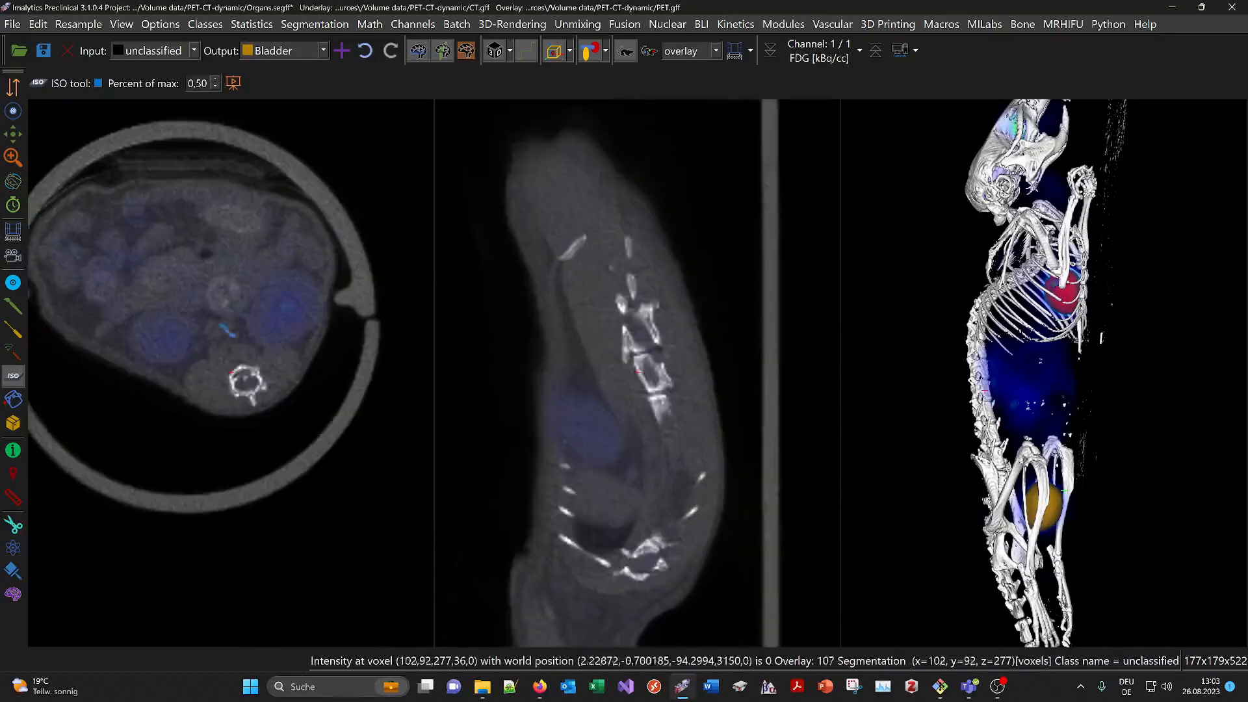
pyautogui.doubleClick(228, 329)
pyautogui.scroll(3, 263, 323)
pyautogui.scroll(-3, 263, 323)
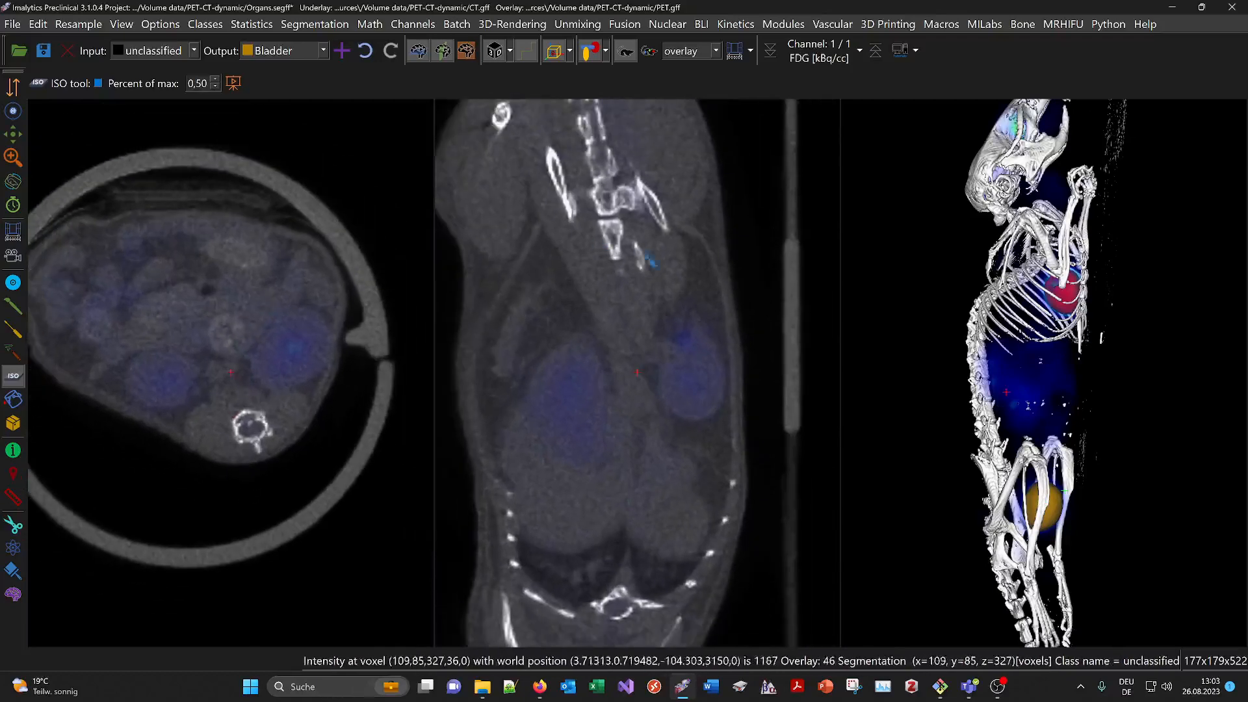
pyautogui.click(13, 205)
# At time frame 19, create a Medulla class and ISO-fill the kidney hotspot with it
pyautogui.moveTo(626, 342); pyautogui.dragTo(616, 481)
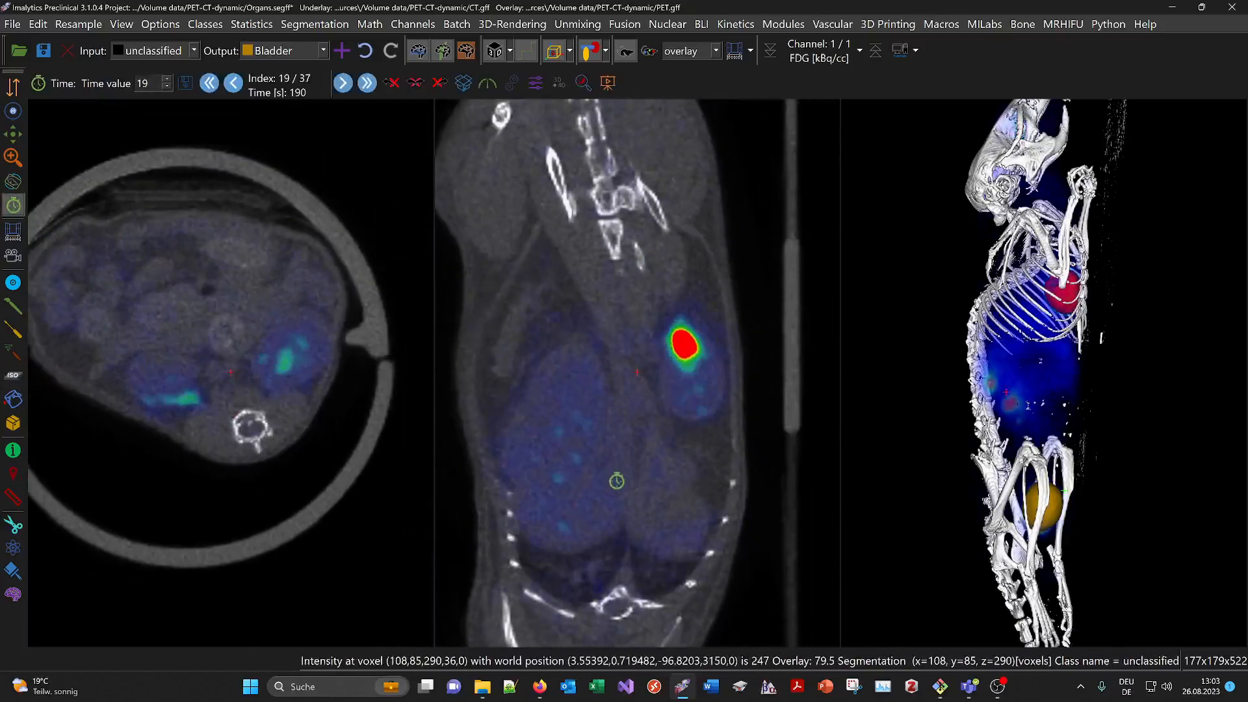
pyautogui.moveTo(210, 355); pyautogui.dragTo(206, 347)
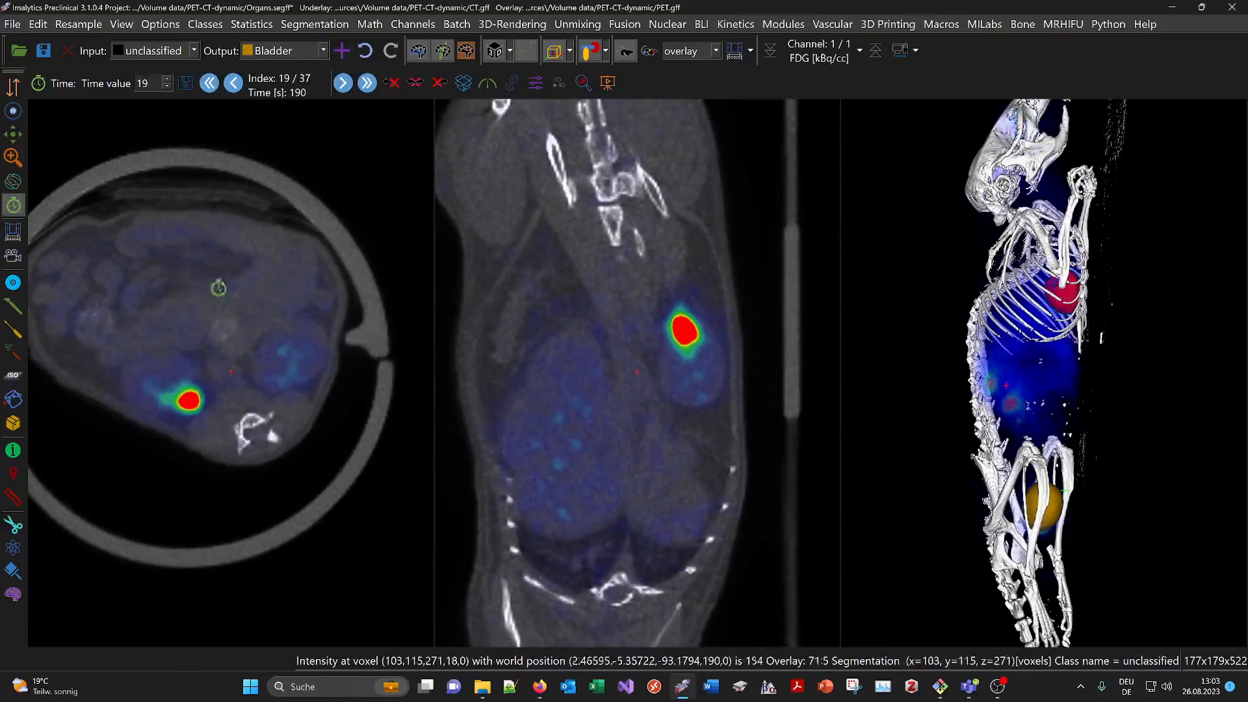
pyautogui.click(12, 377)
pyautogui.click(341, 51)
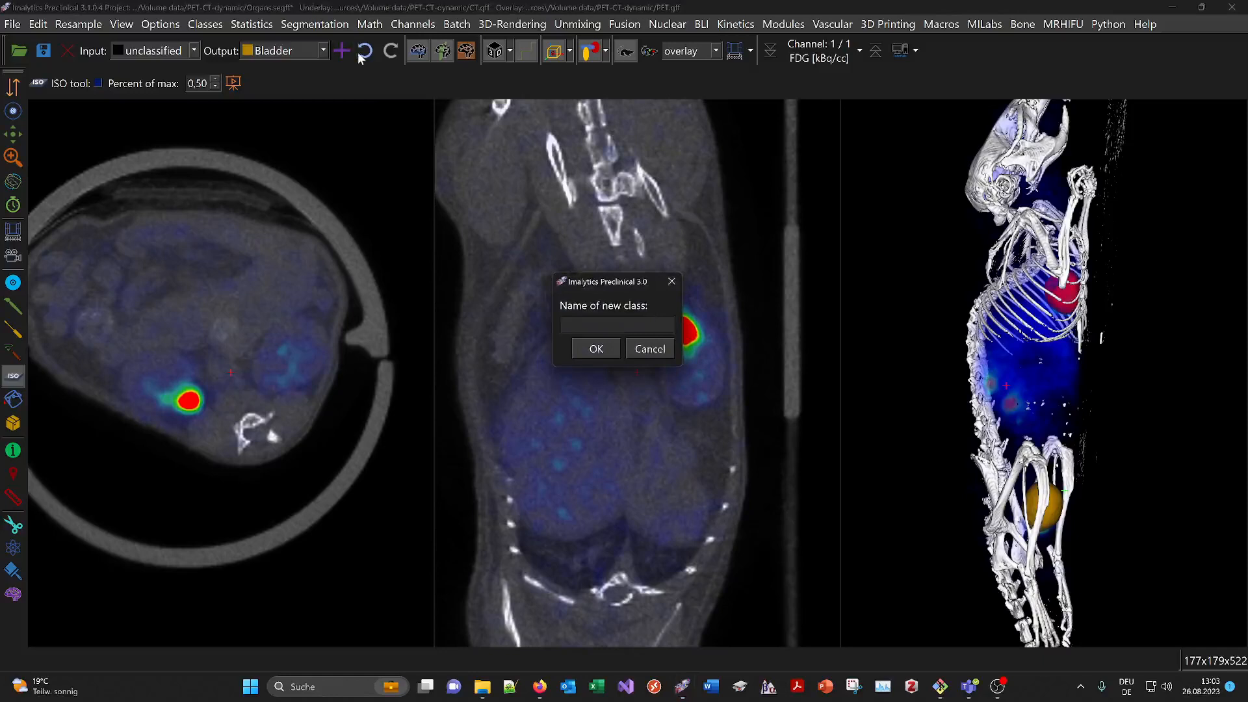
pyautogui.write('Medulla')
pyautogui.press('Return')
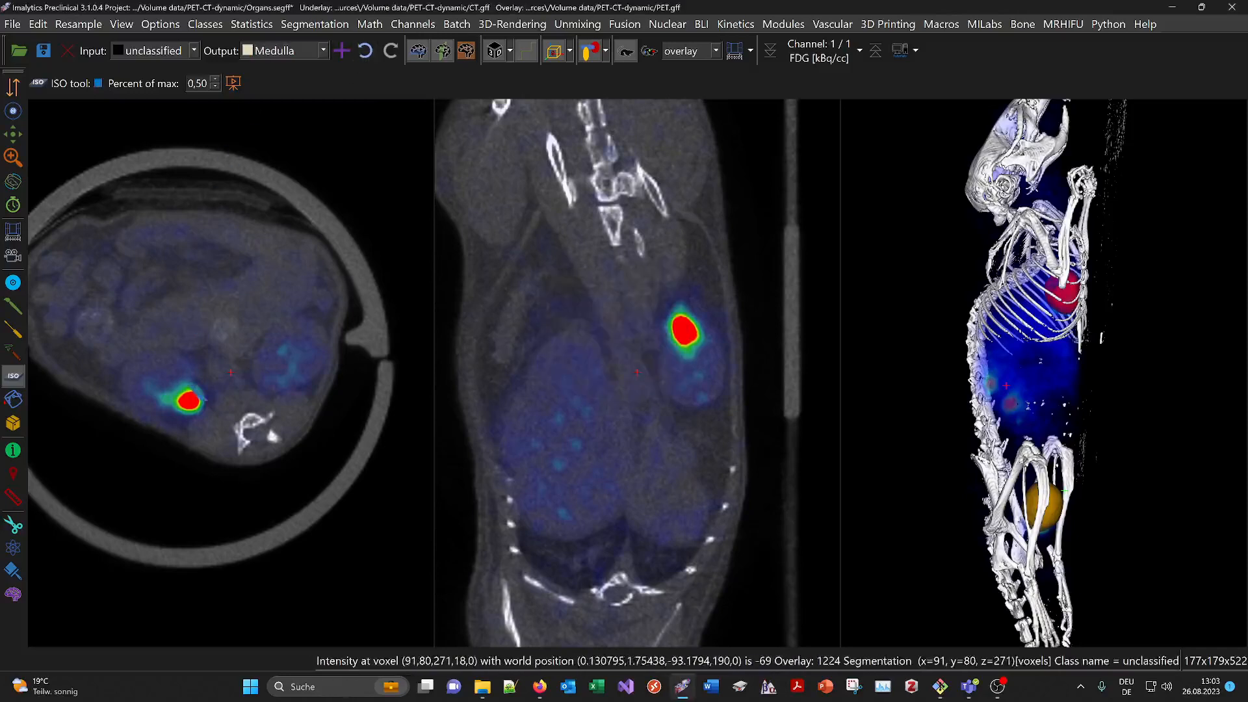
pyautogui.click(687, 316)
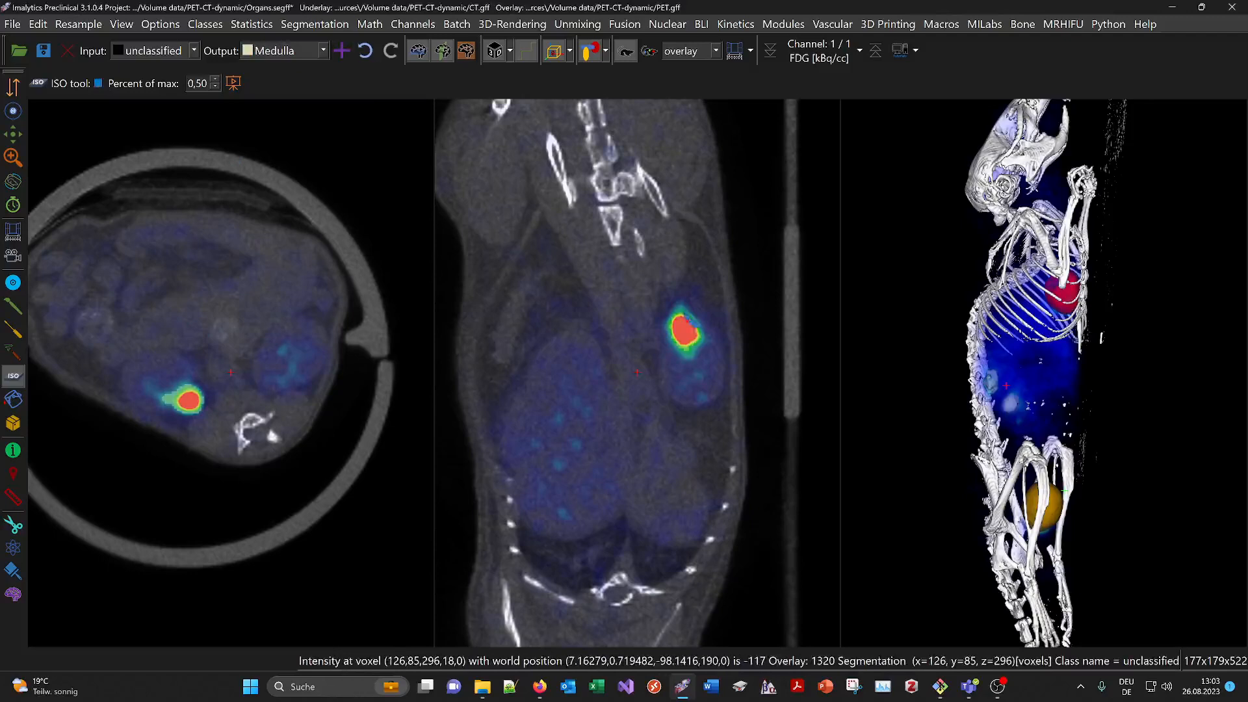
# Rotate the 3D mouse to a frontal view and advance to time frame 37
pyautogui.moveTo(1042, 306); pyautogui.dragTo(725, 310)
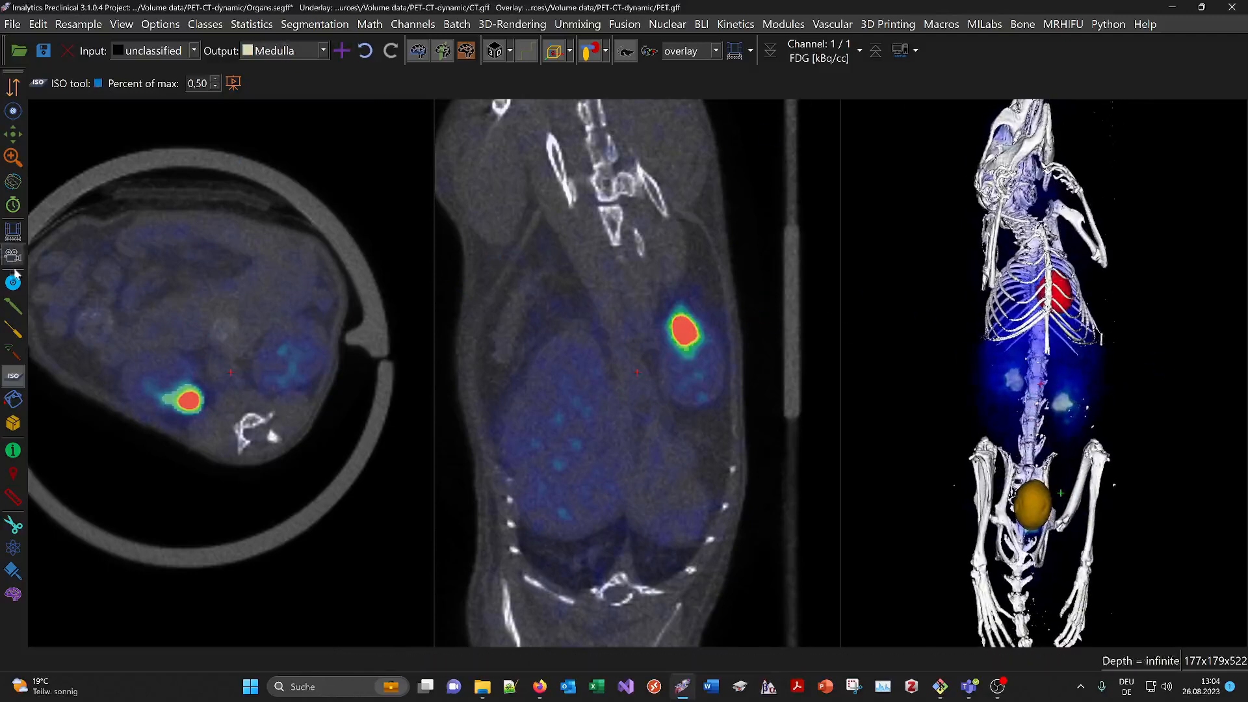
pyautogui.click(13, 206)
pyautogui.moveTo(264, 365); pyautogui.dragTo(238, 147)
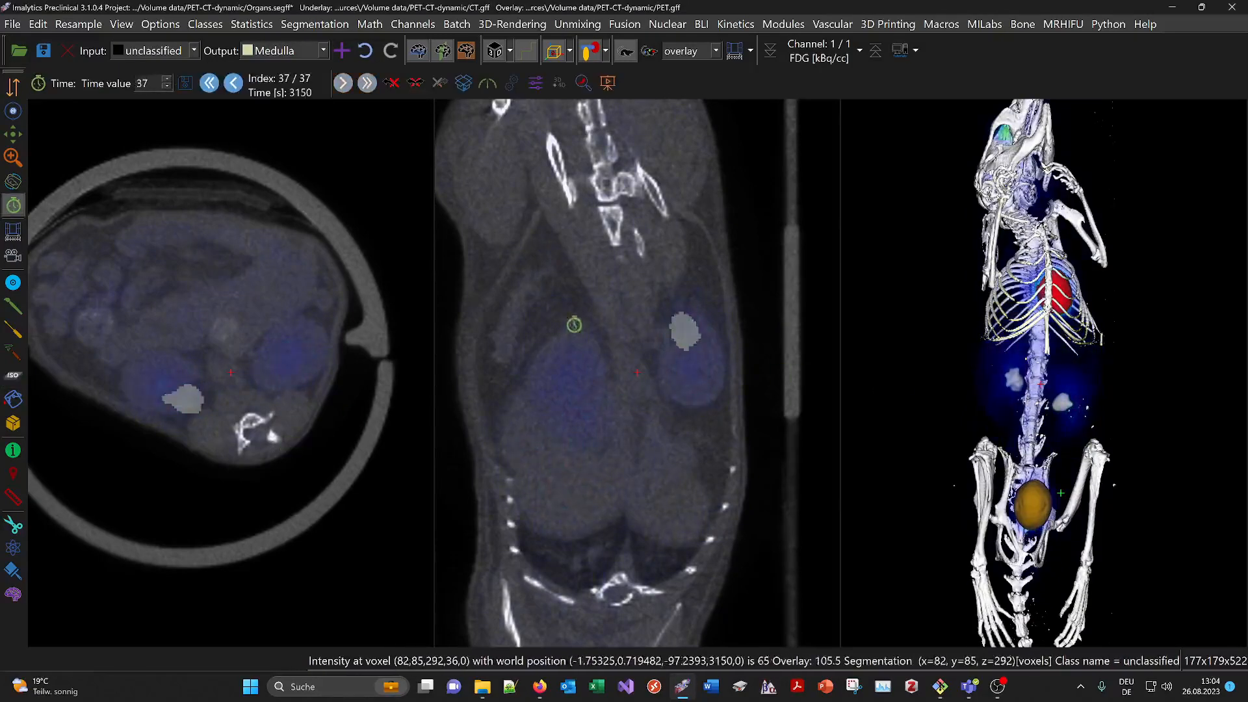
# Create a Kidney class, ISO-fill both kidneys with it, then jump the slices to the head
pyautogui.click(340, 52)
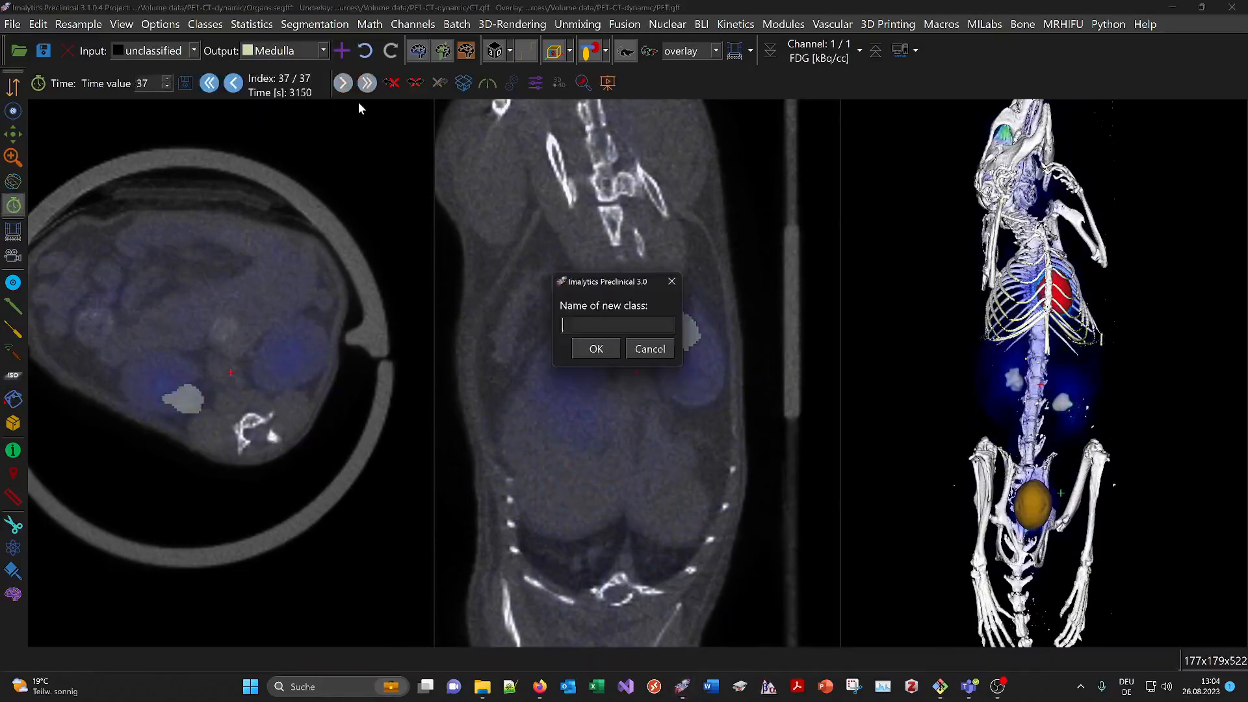
pyautogui.write('Kidney')
pyautogui.press('Return')
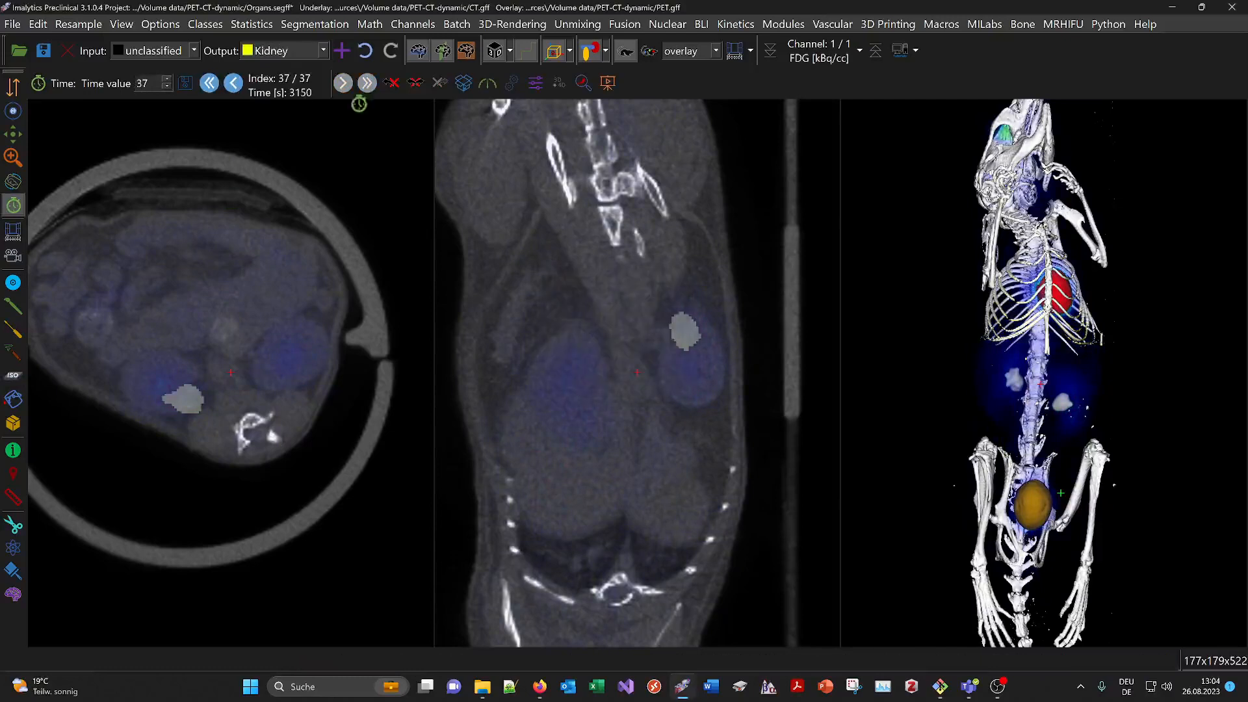
pyautogui.click(13, 376)
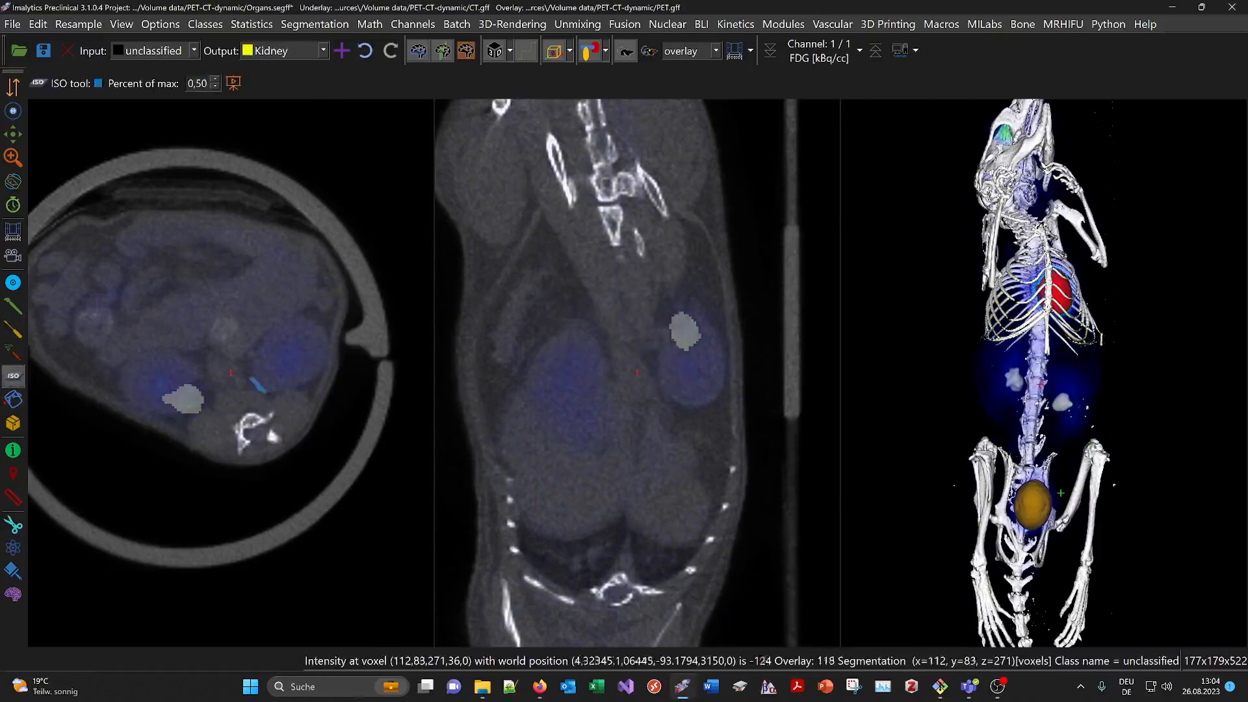
pyautogui.click(172, 374)
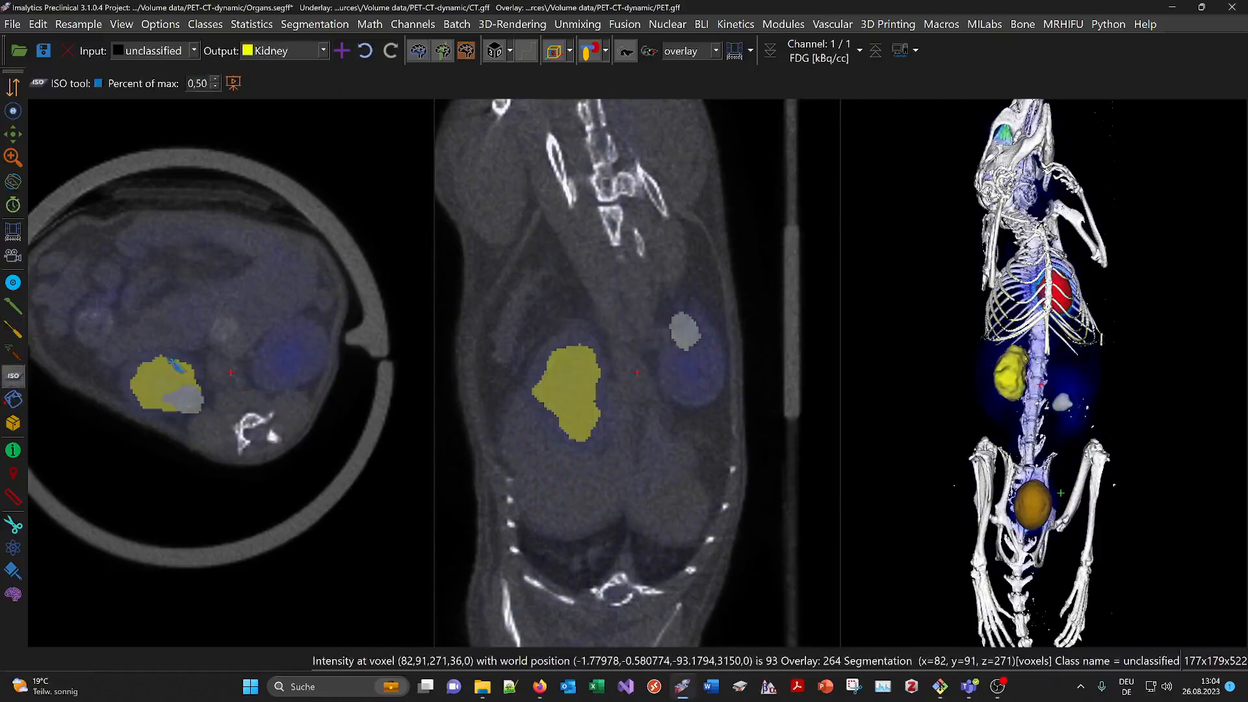
pyautogui.click(717, 393)
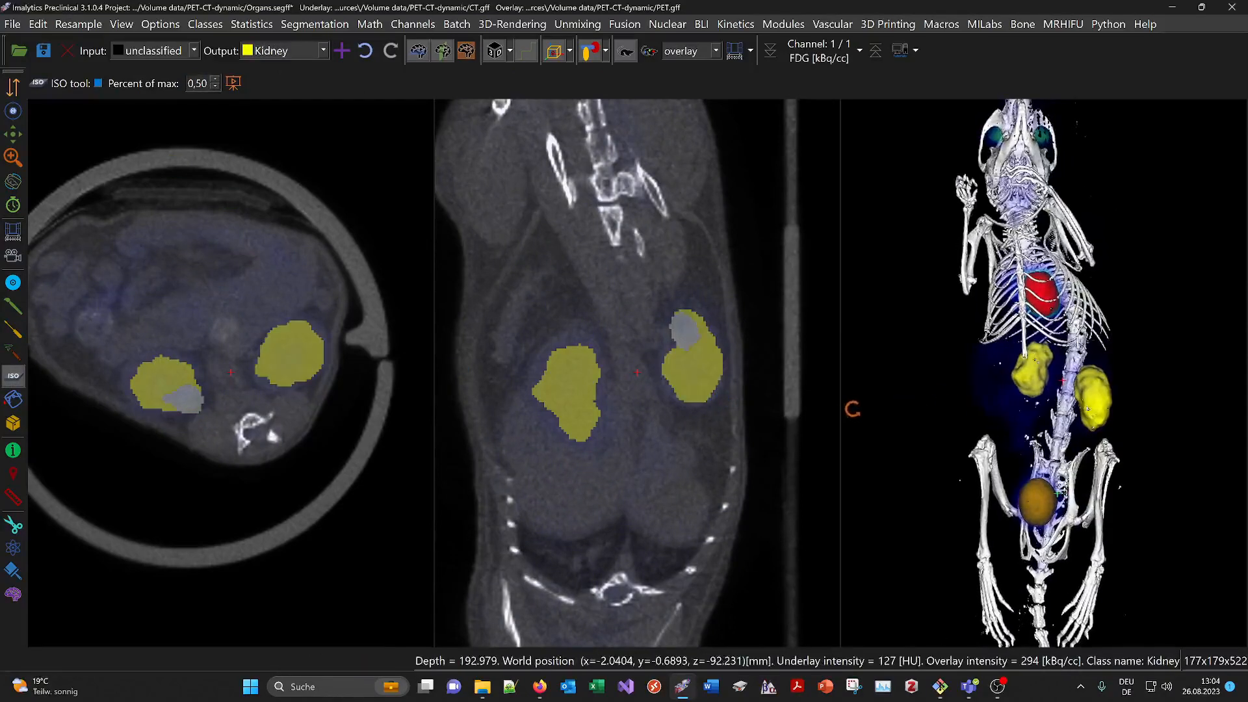
pyautogui.moveTo(1018, 114); pyautogui.dragTo(998, 215)
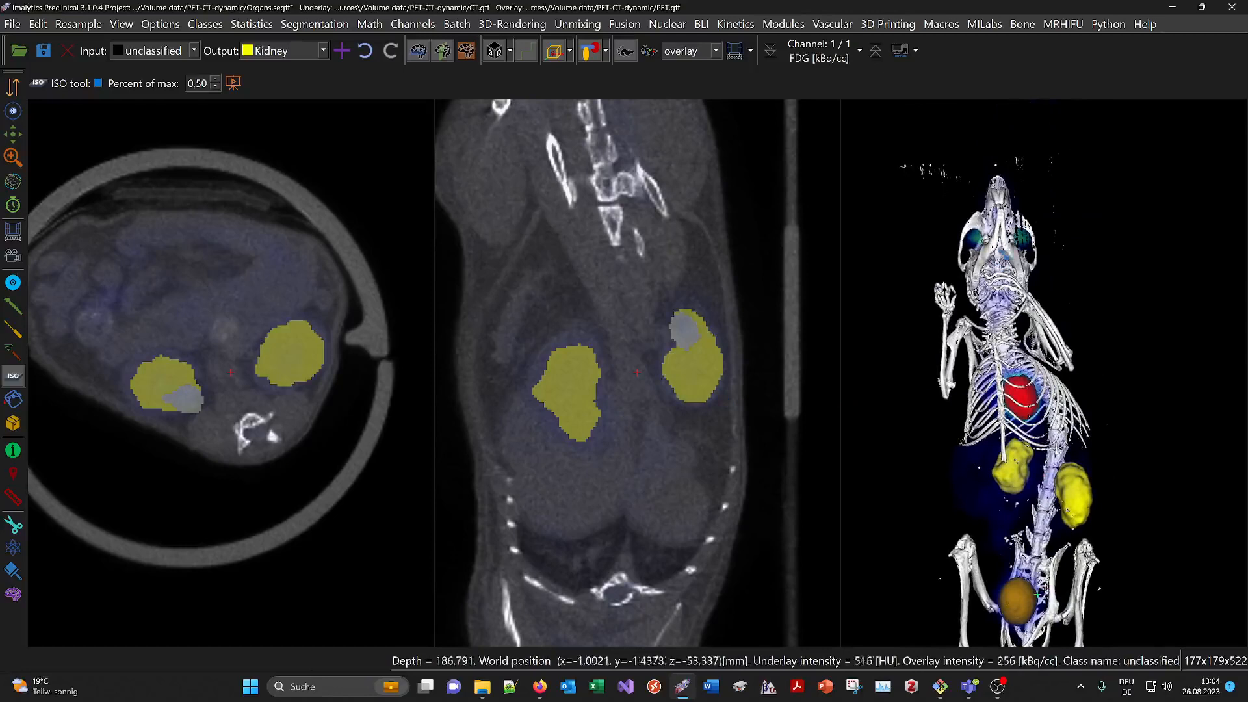
pyautogui.doubleClick(999, 239)
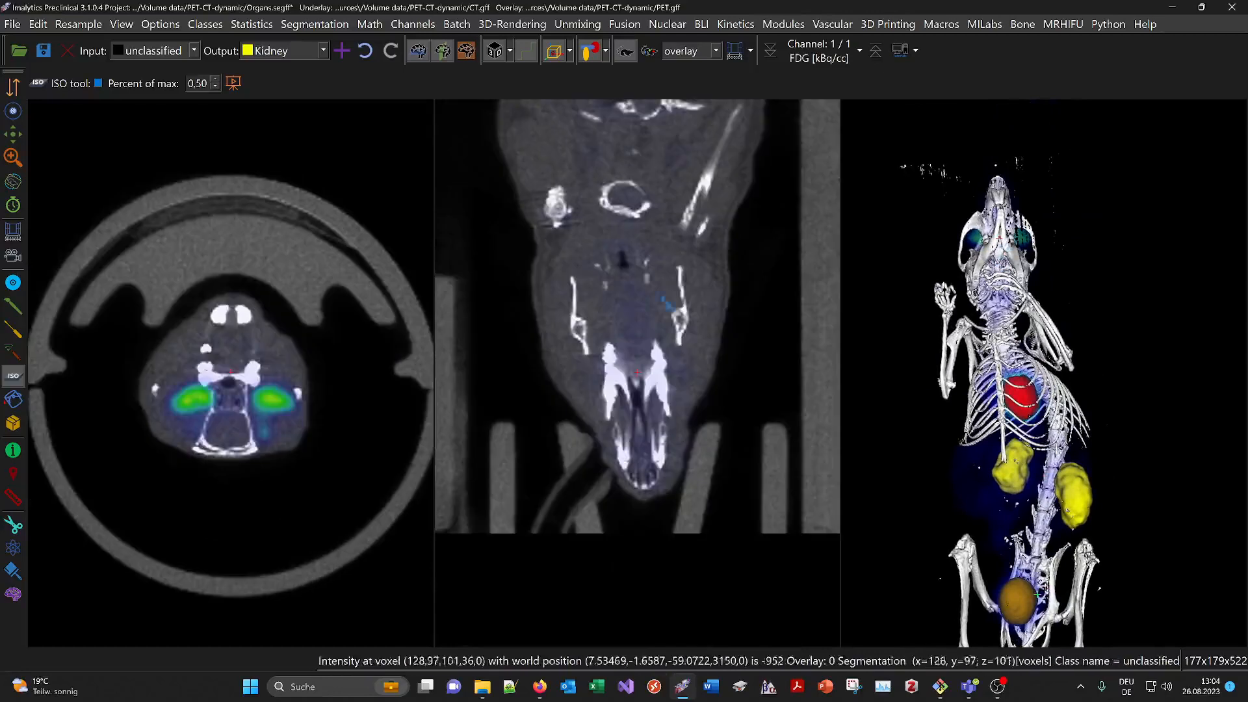
# Create an Eye class and ISO-fill the right and left eyes with it
pyautogui.click(344, 53)
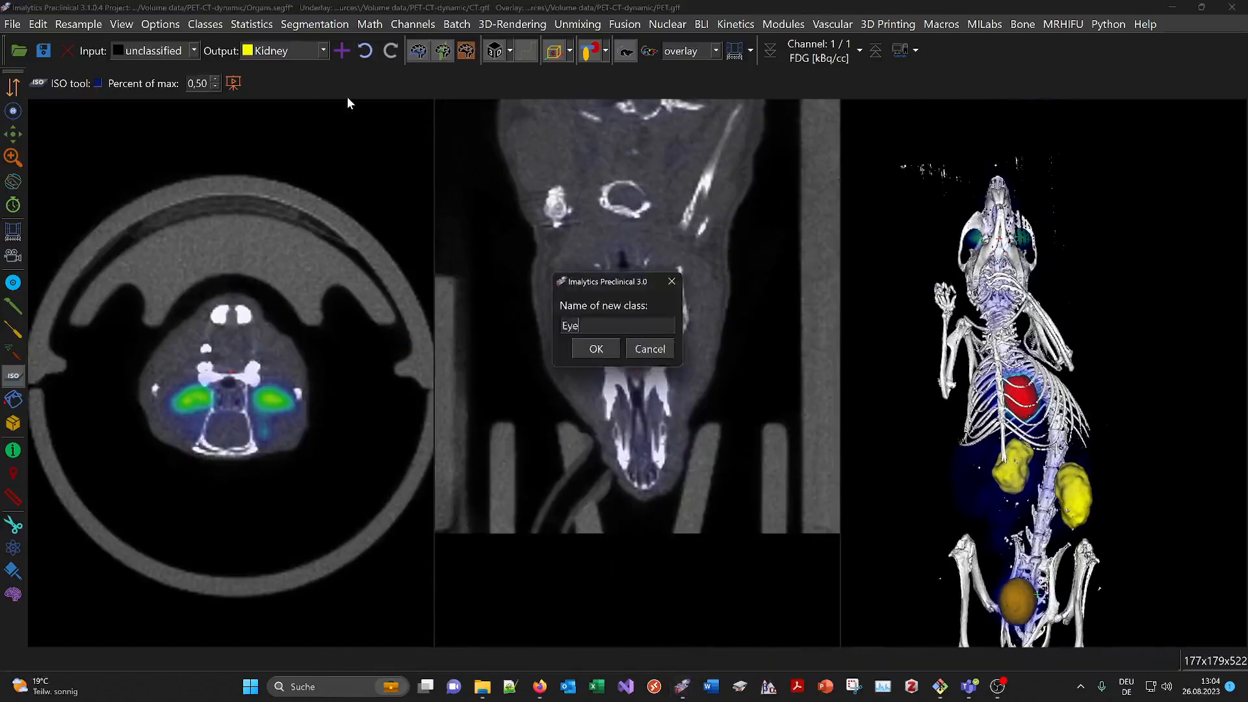
pyautogui.write('Eye')
pyautogui.press('Return')
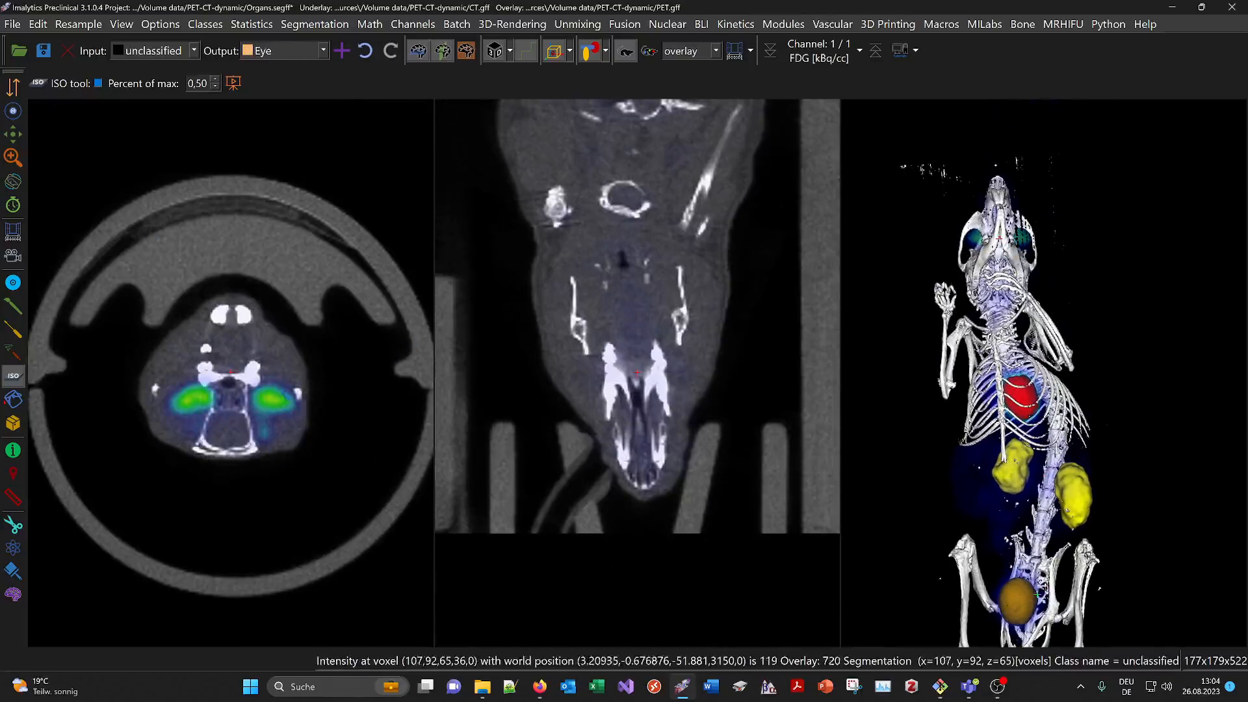
pyautogui.click(271, 398)
pyautogui.click(195, 399)
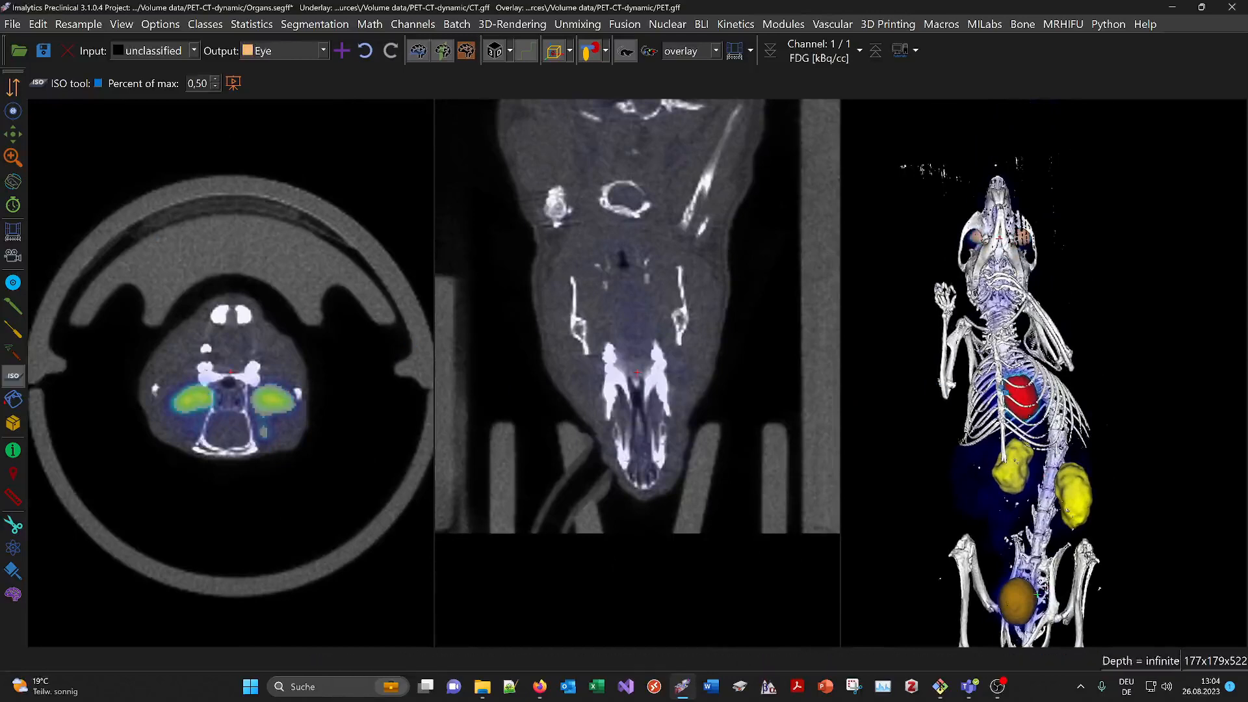
# Return to time frame 1 and centre the zoomed slices on the spine near the kidneys
pyautogui.click(13, 205)
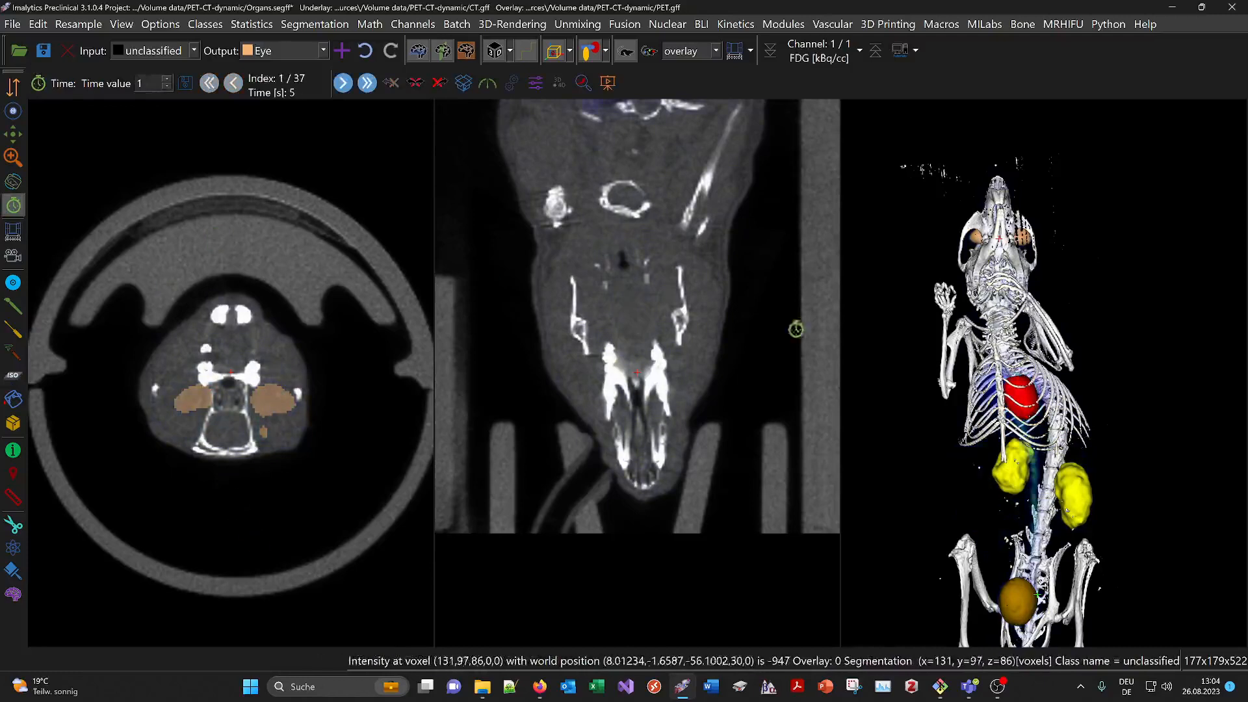
pyautogui.moveTo(1098, 468); pyautogui.dragTo(1091, 343)
pyautogui.doubleClick(1045, 372)
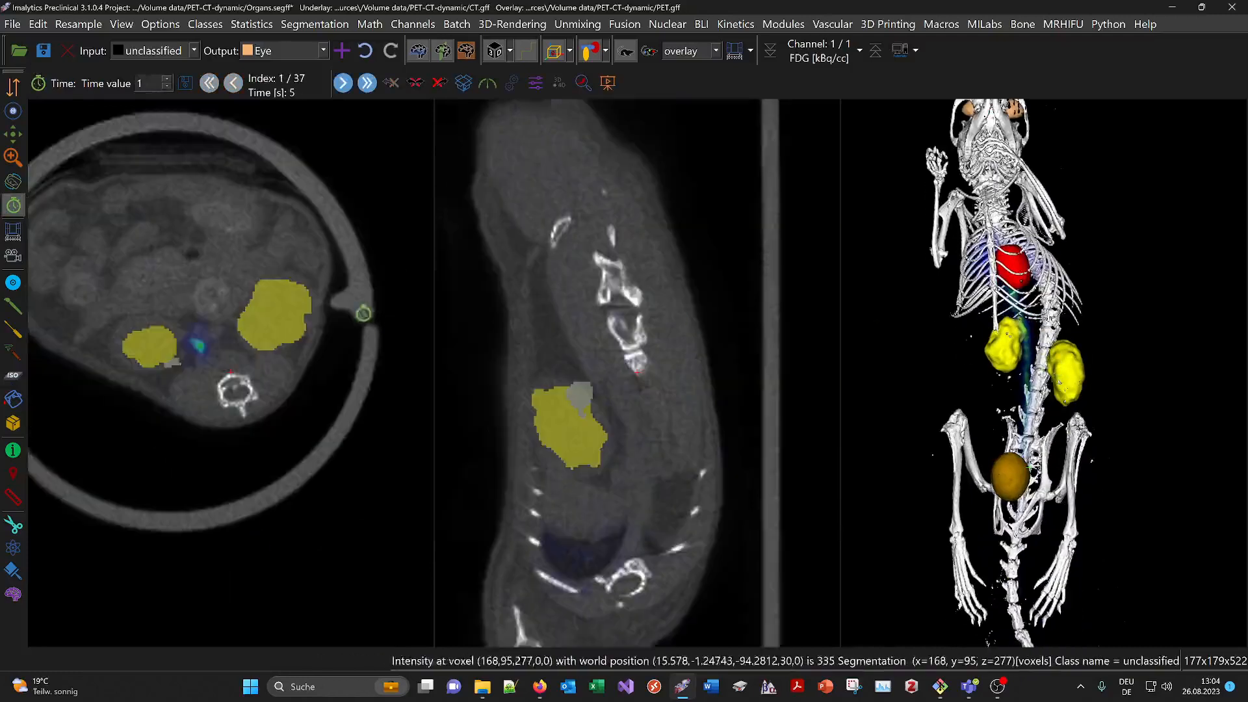
pyautogui.scroll(2, 325, 323)
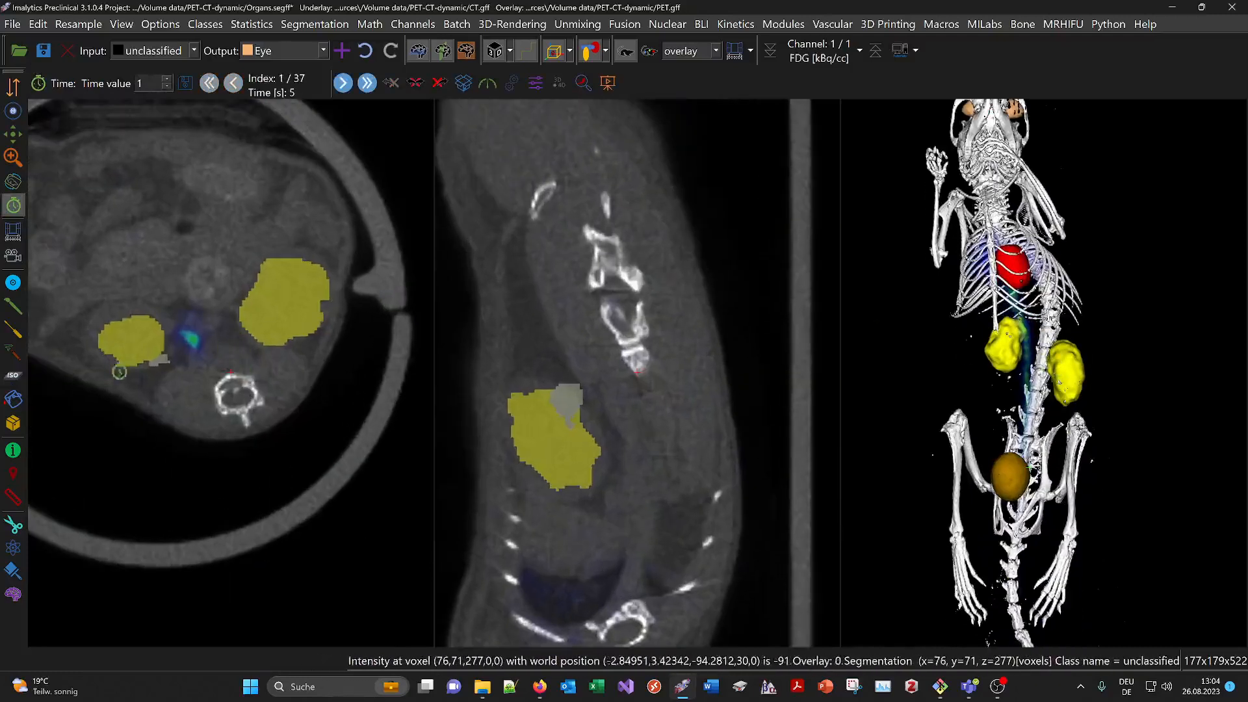
# With the ISO tool active, add an AIF class and rotate and zoom the 3D mouse
pyautogui.click(17, 379)
pyautogui.click(341, 51)
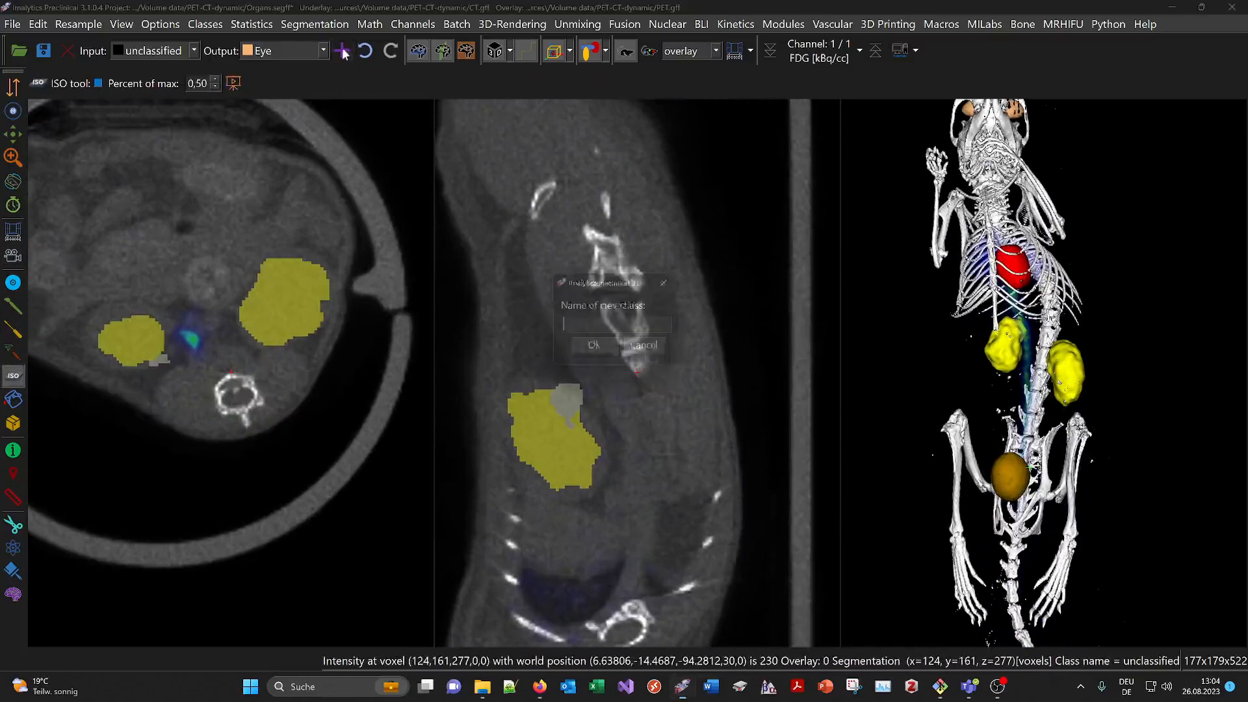
pyautogui.write('AIF')
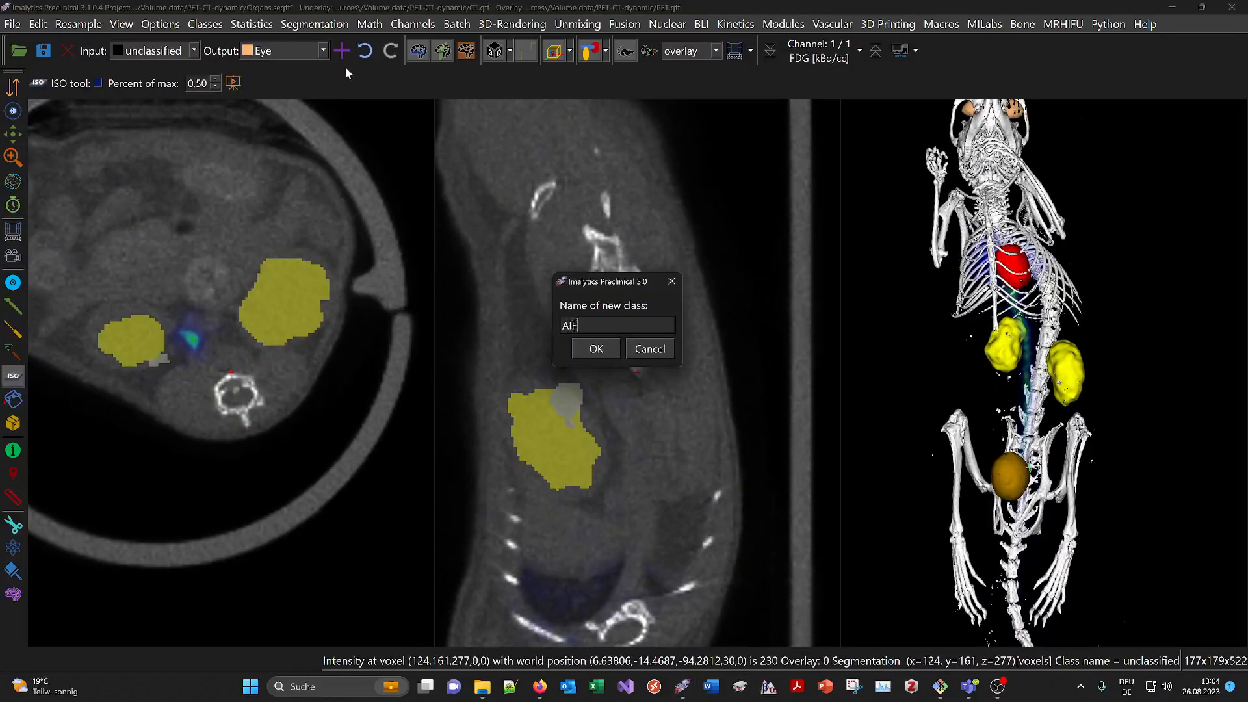
pyautogui.press('Return')
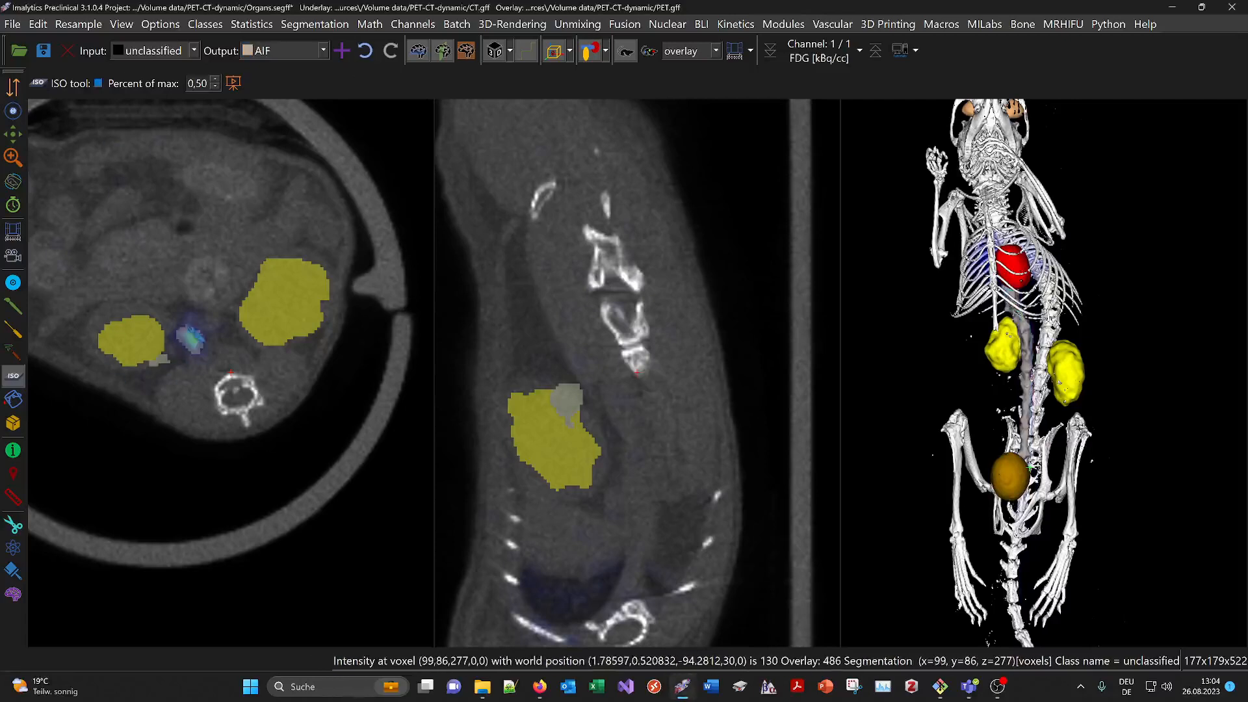
pyautogui.moveTo(1148, 356); pyautogui.dragTo(947, 353)
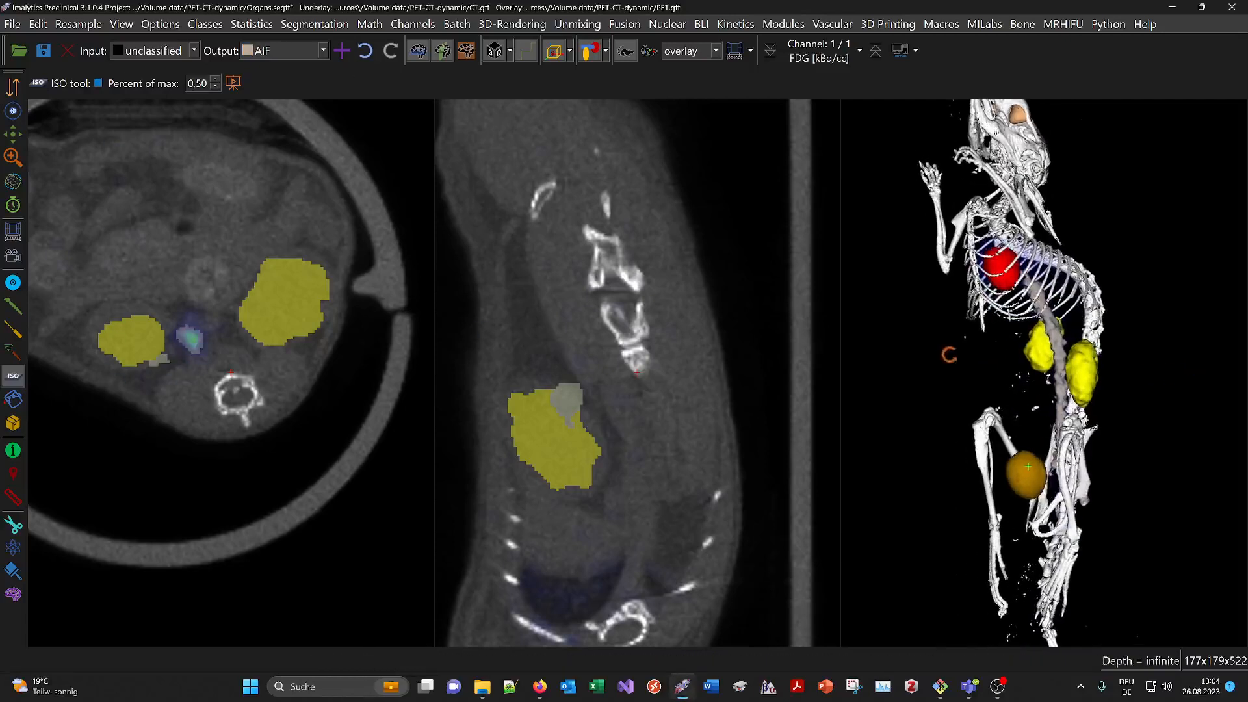
pyautogui.moveTo(1035, 388); pyautogui.dragTo(1044, 404)
pyautogui.scroll(-3, 1053, 354)
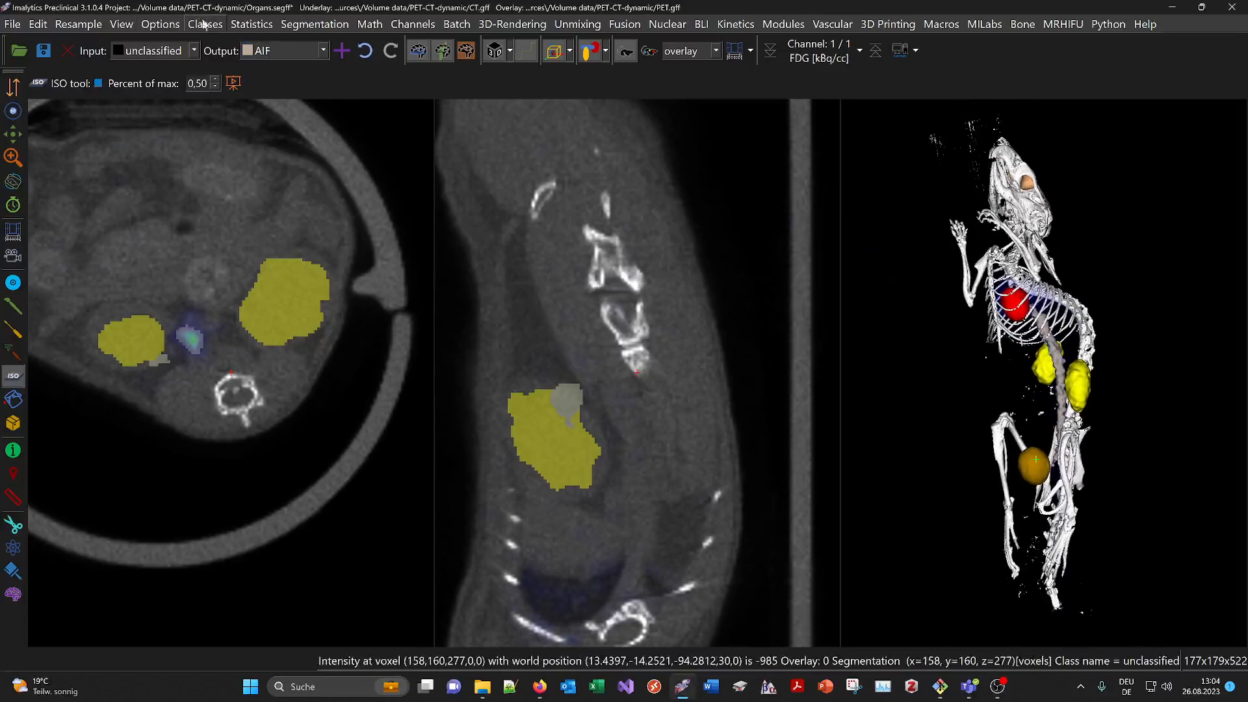
# Compute class statistics and enlarge the window to browse Heart's per-frame kBq/cc rows
pyautogui.click(242, 26)
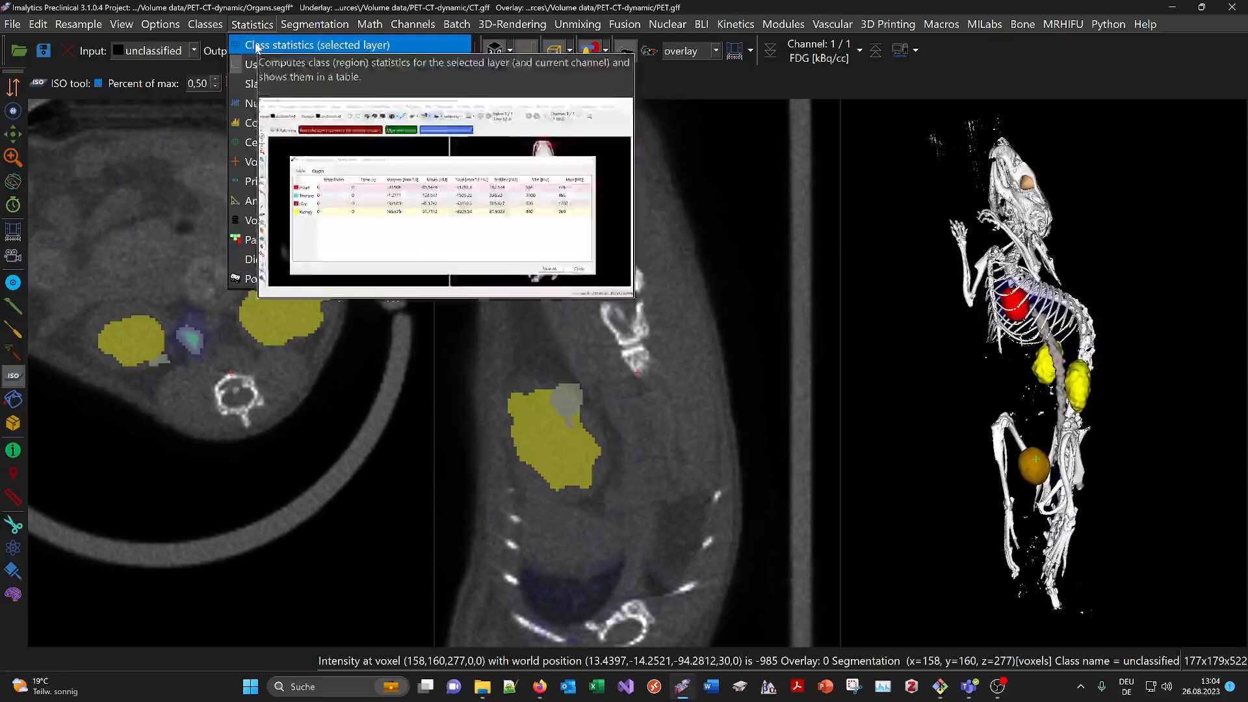
pyautogui.click(280, 45)
pyautogui.moveTo(604, 204); pyautogui.dragTo(441, 185)
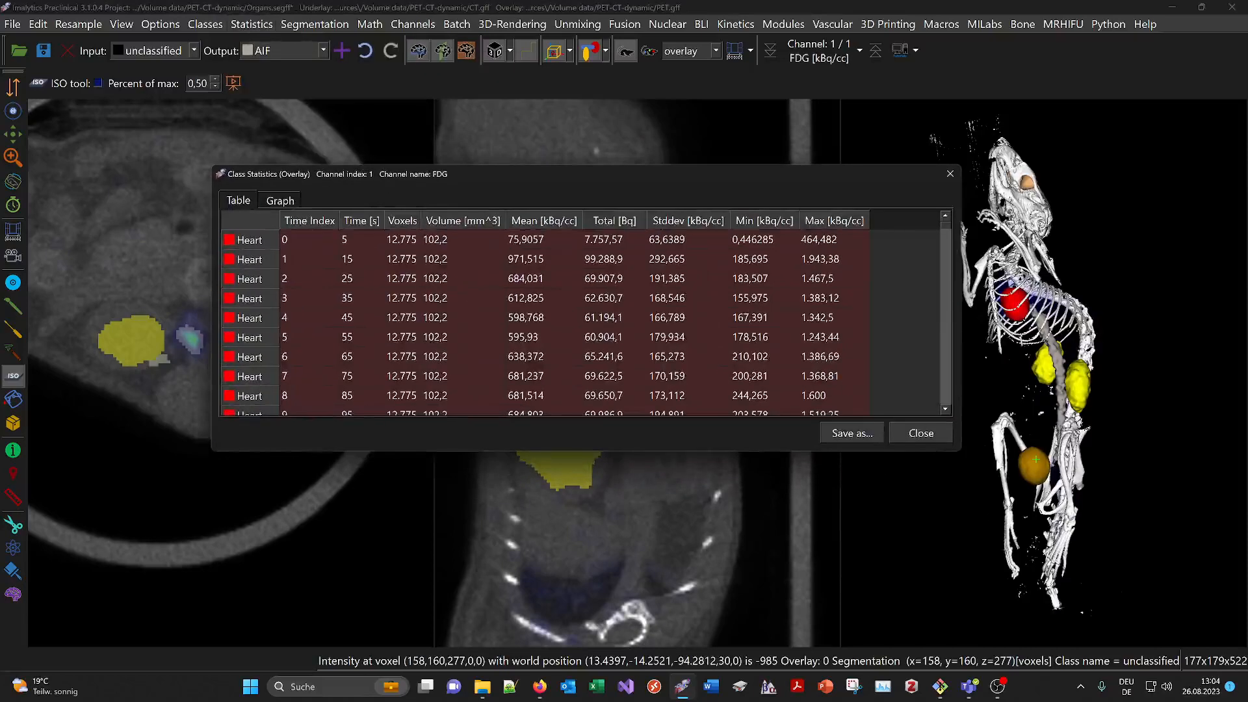
pyautogui.moveTo(958, 454); pyautogui.dragTo(1017, 498)
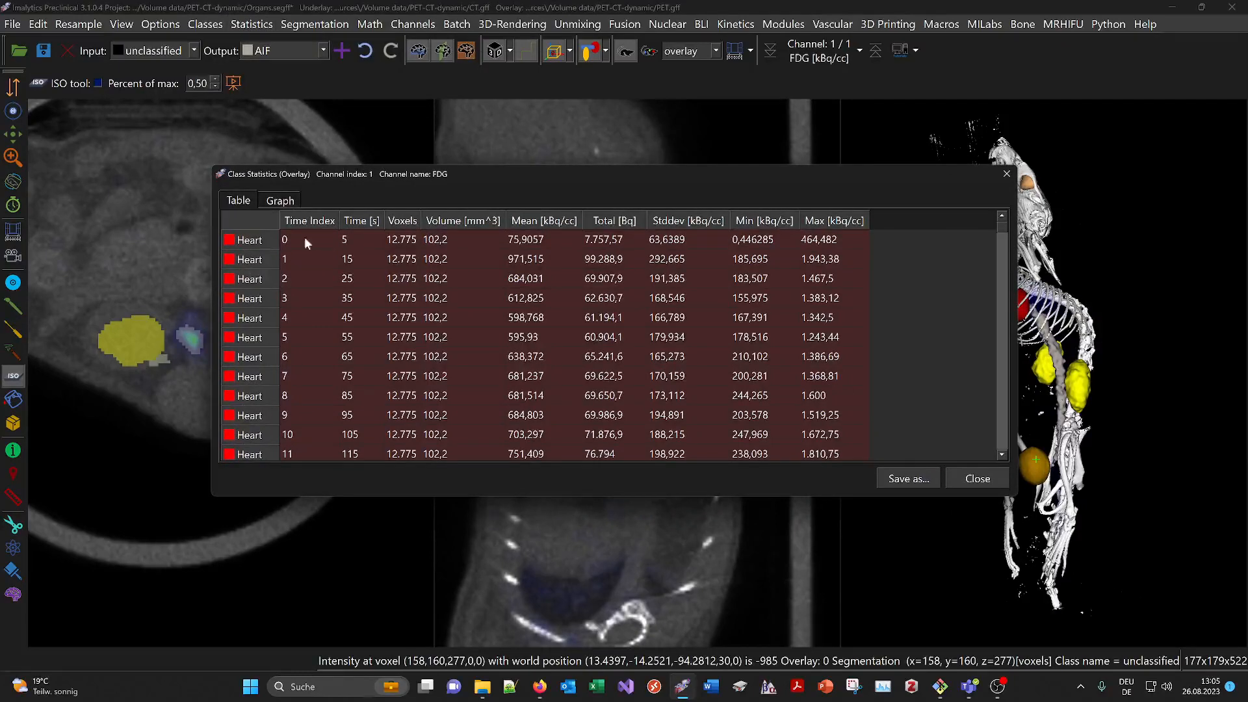
pyautogui.scroll(-8, 305, 260)
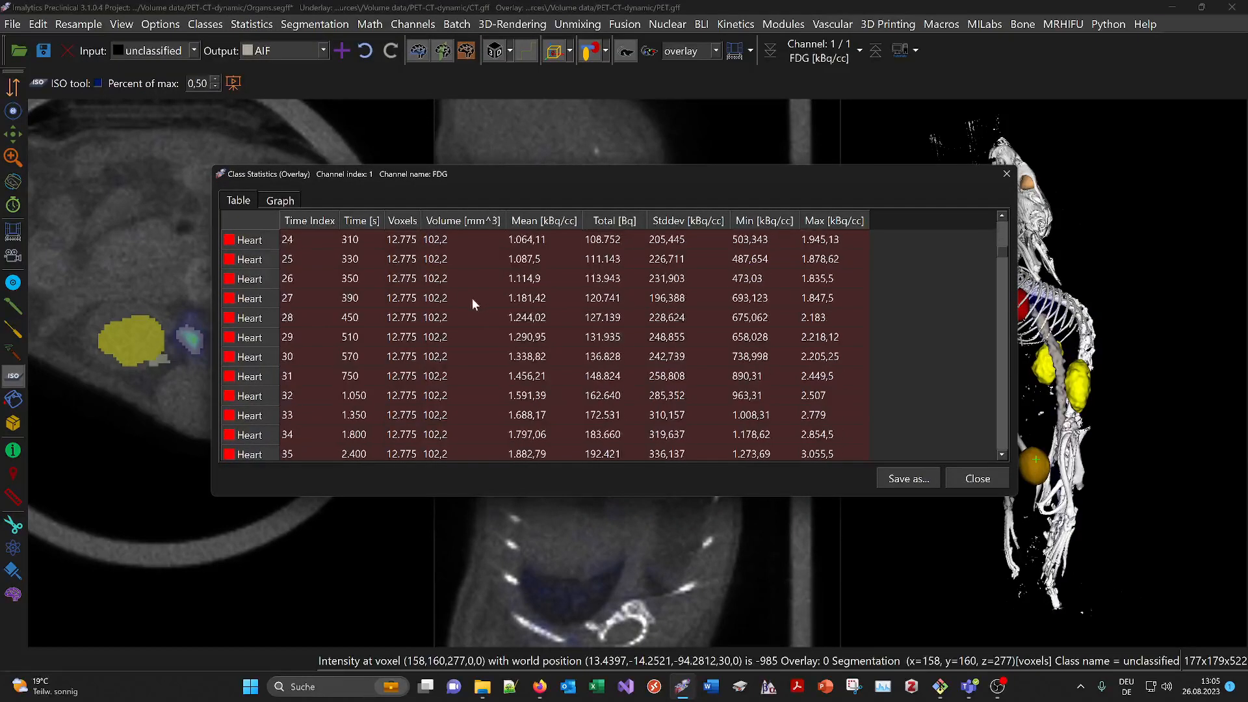
# Show the Mean kBq/cc time-activity graph and read curve values for Heart, Bladder, Medulla, Kidney, Eye and AIF
pyautogui.click(277, 202)
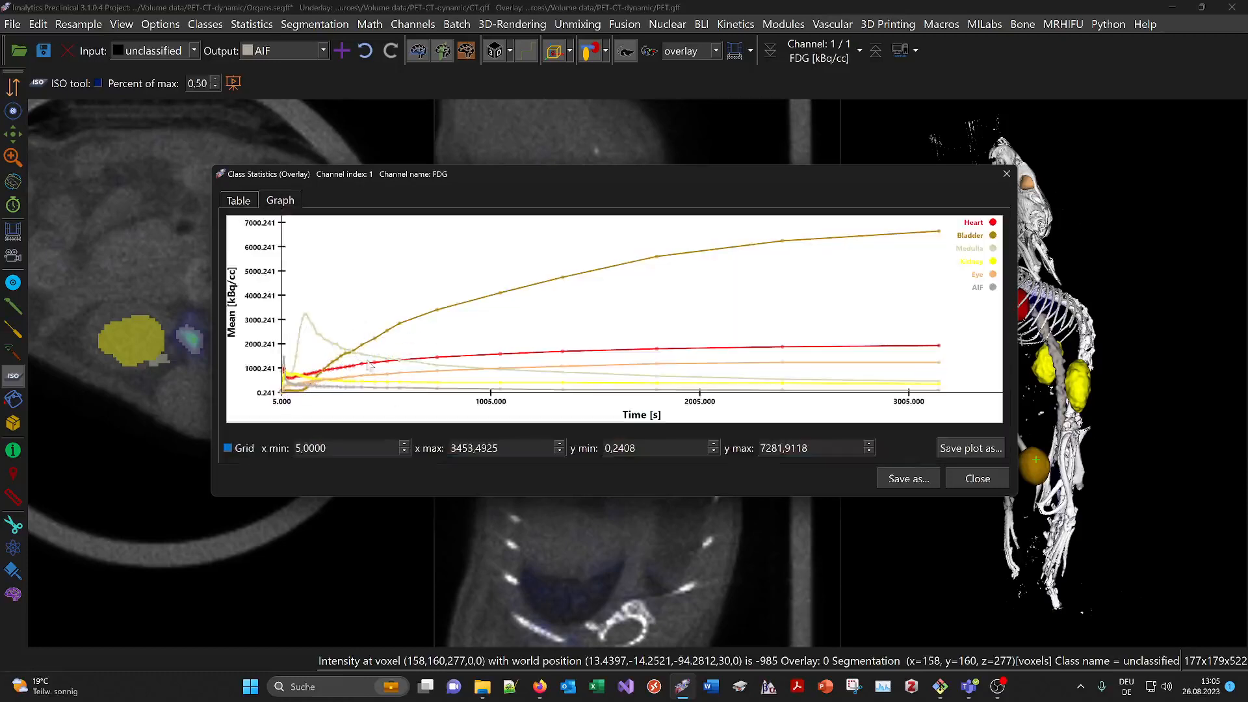
pyautogui.moveTo(325, 321)
pyautogui.moveTo(941, 233)
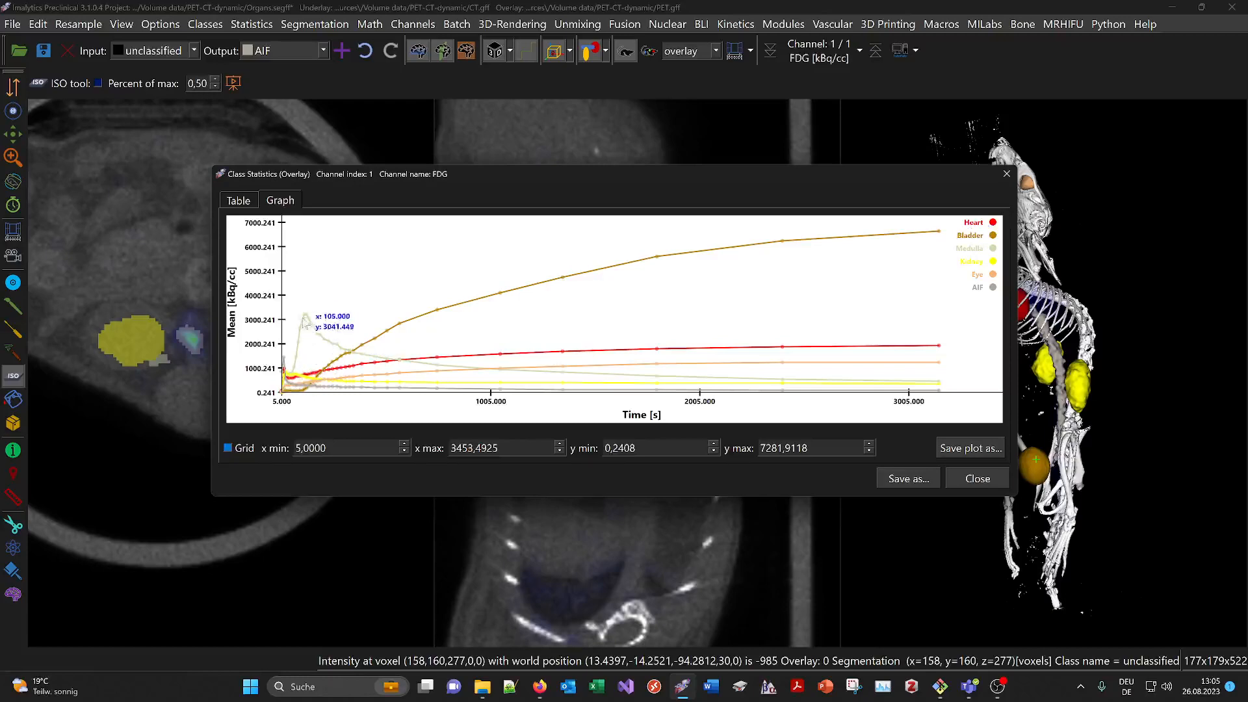
pyautogui.moveTo(336, 348)
pyautogui.moveTo(299, 389)
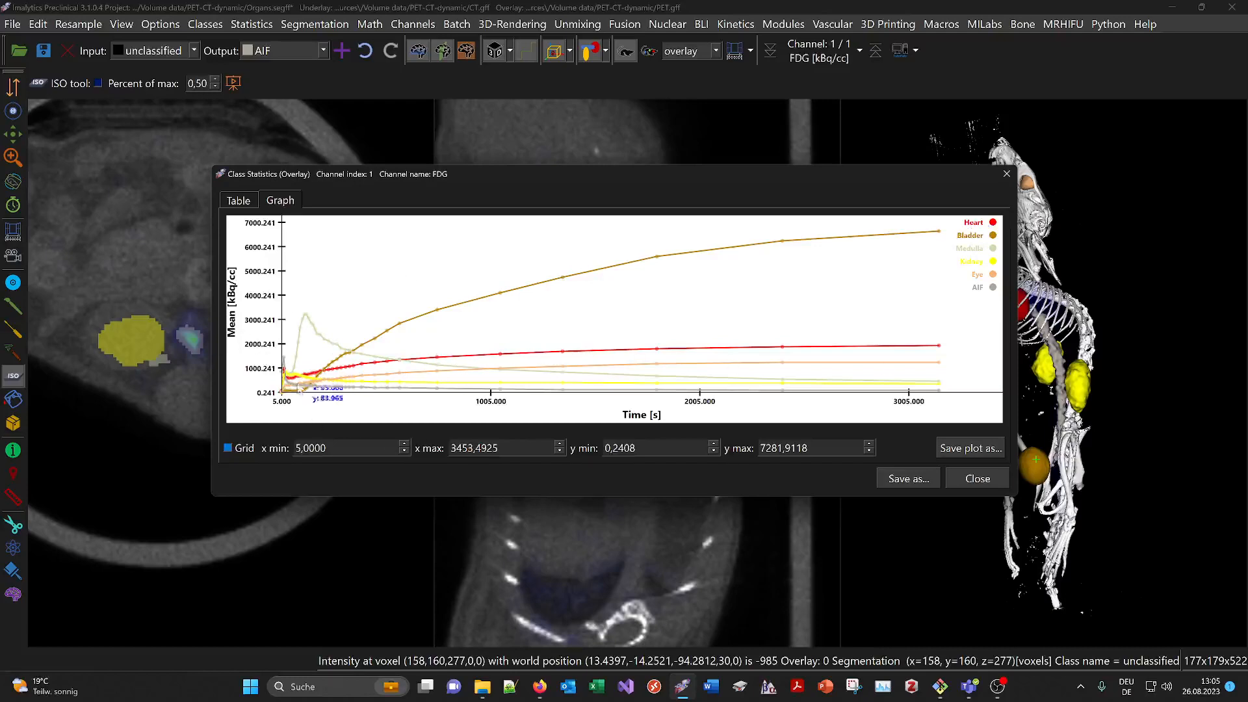
pyautogui.moveTo(284, 359)
# Close class statistics and open SUV calibration, keeping the 4,72812 MBq F-18 injection dose
pyautogui.click(977, 480)
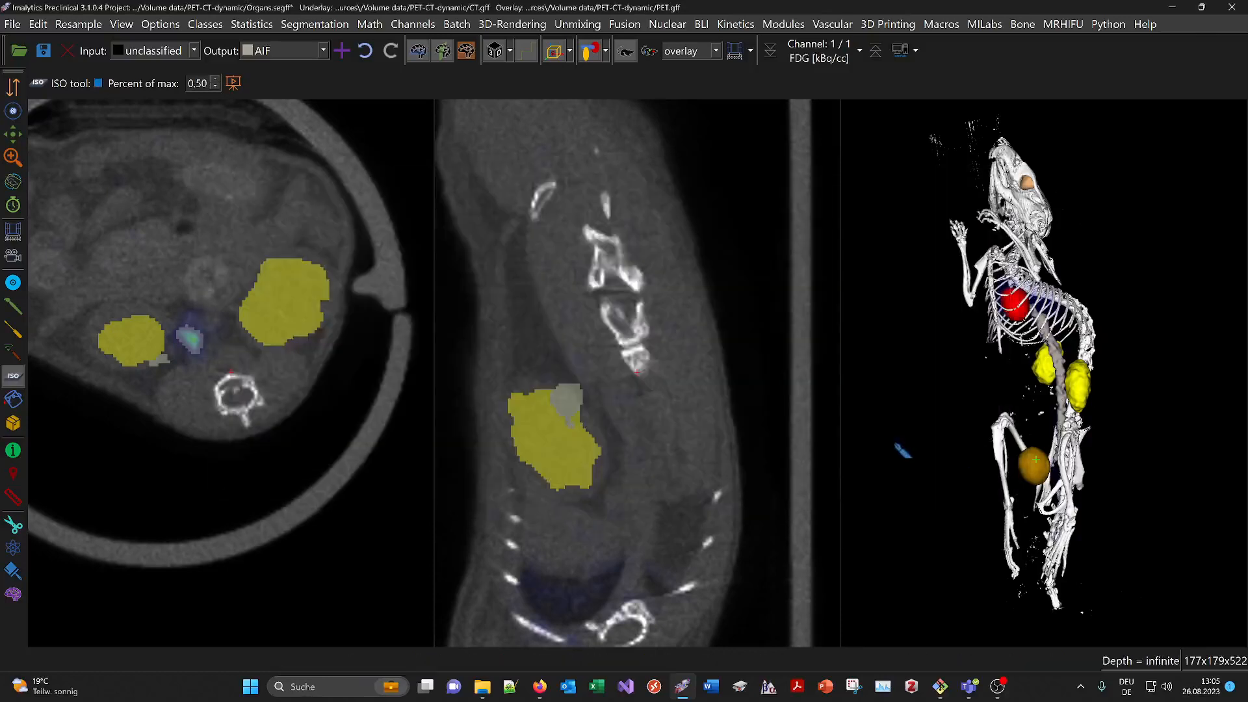
pyautogui.click(663, 26)
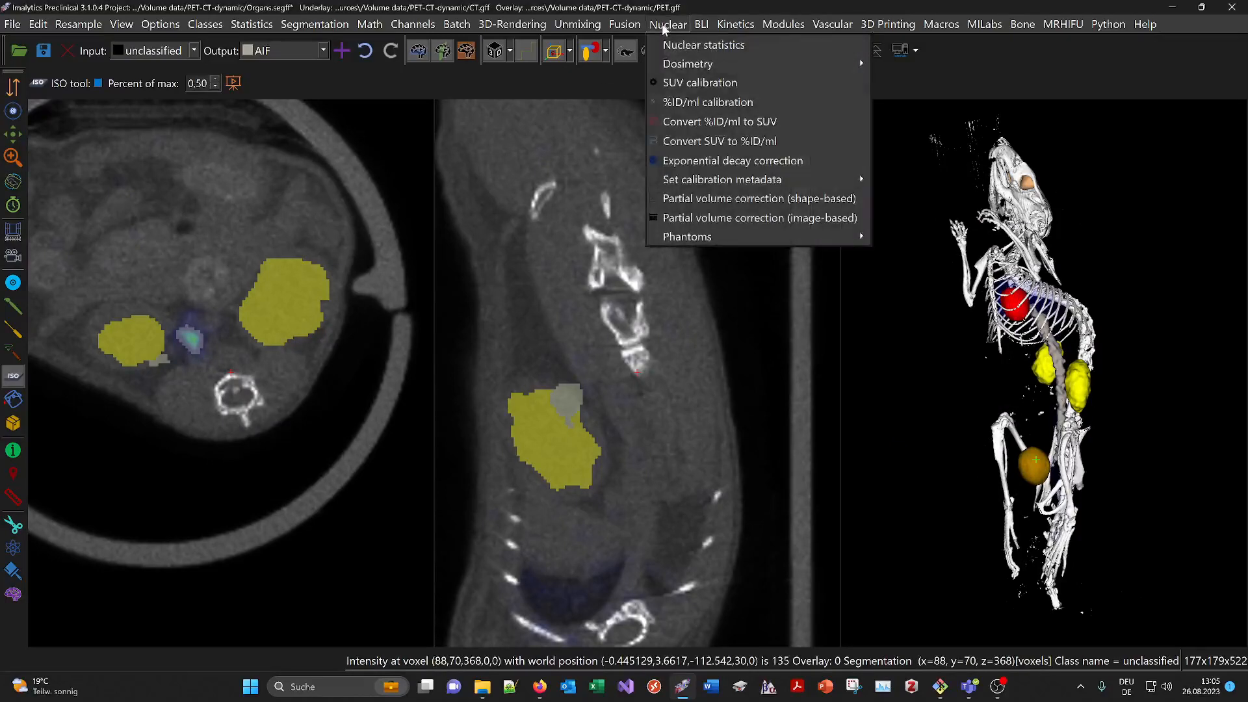
pyautogui.click(704, 83)
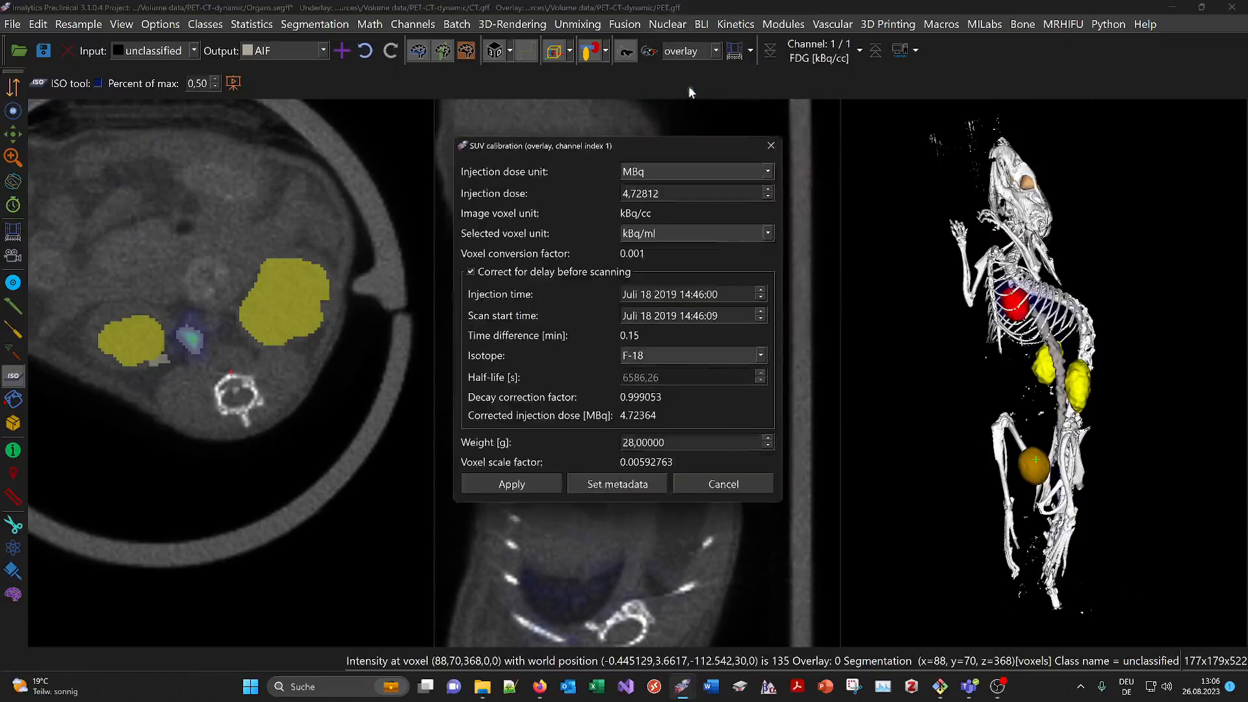
pyautogui.moveTo(633, 147)
pyautogui.mouseDown()
pyautogui.moveTo(572, 148)
pyautogui.moveTo(626, 136)
pyautogui.mouseUp()
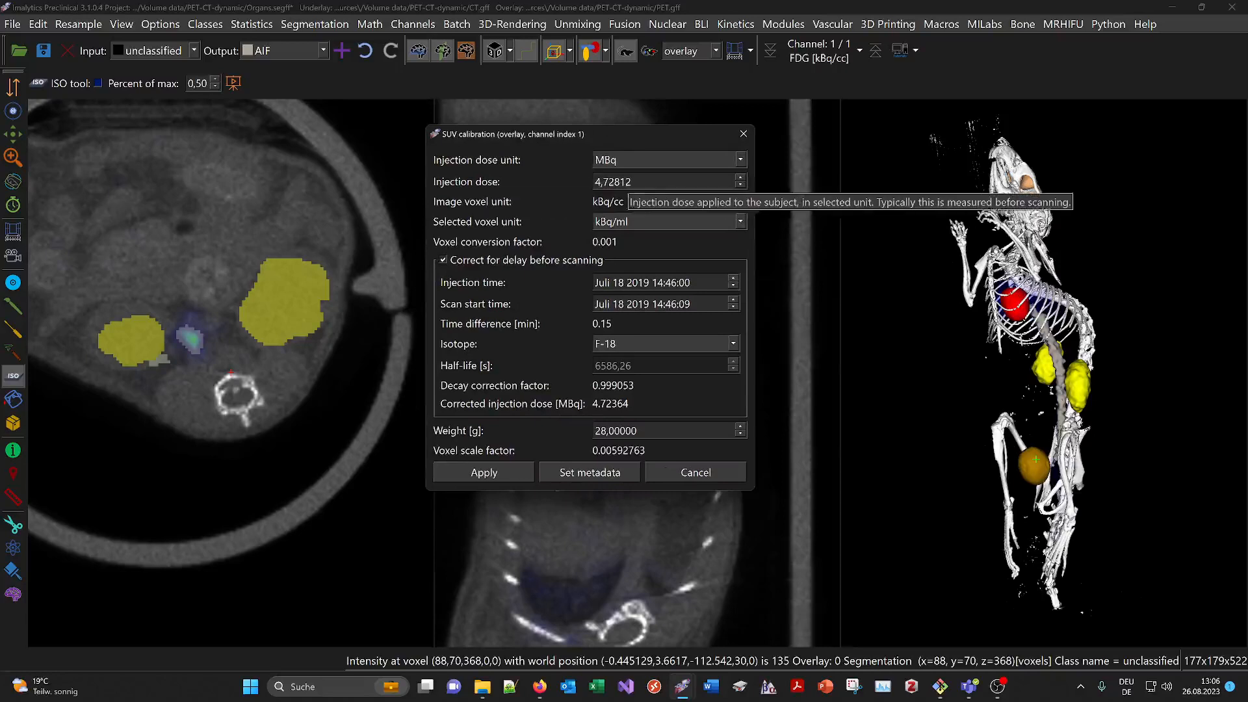
pyautogui.moveTo(633, 182); pyautogui.dragTo(594, 182)
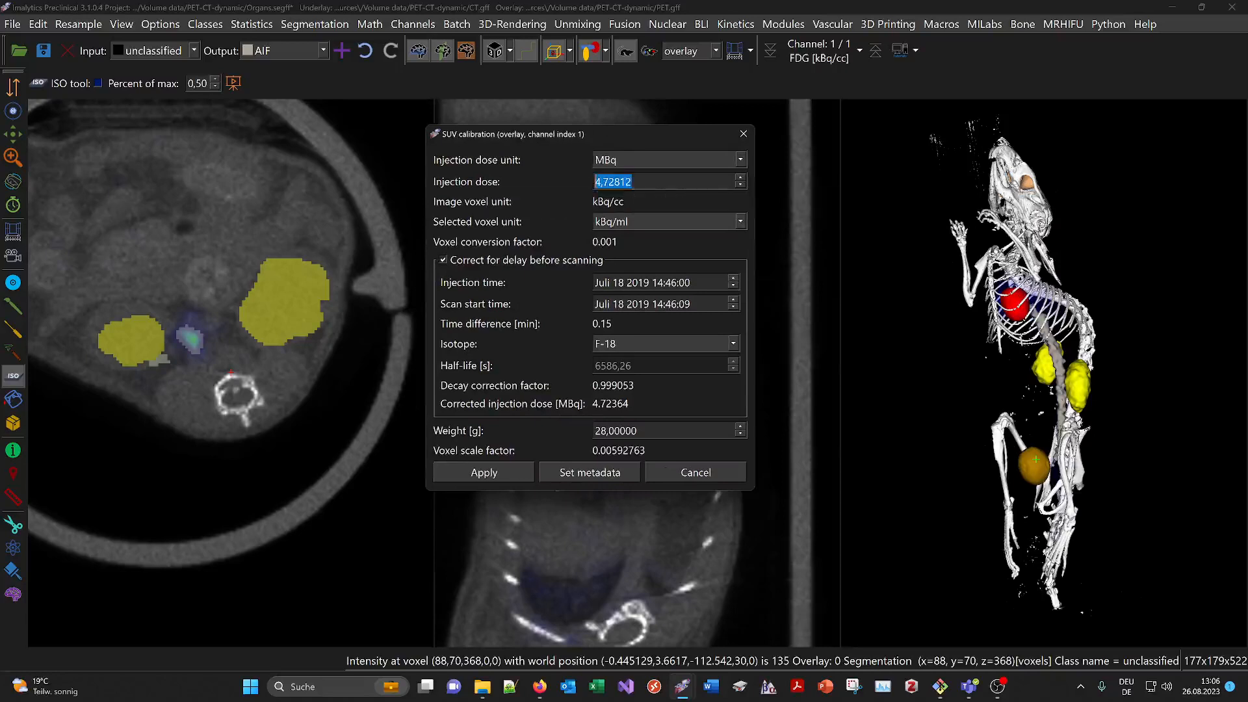
pyautogui.click(640, 161)
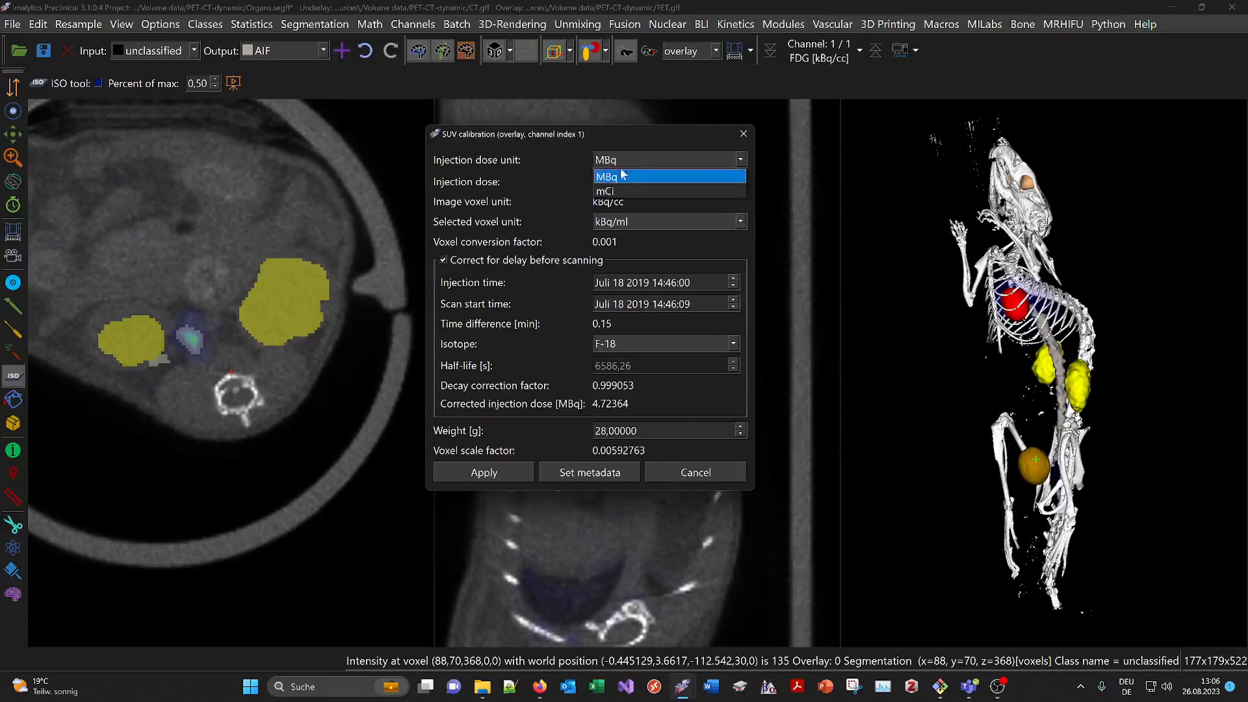
pyautogui.click(621, 176)
pyautogui.click(633, 182)
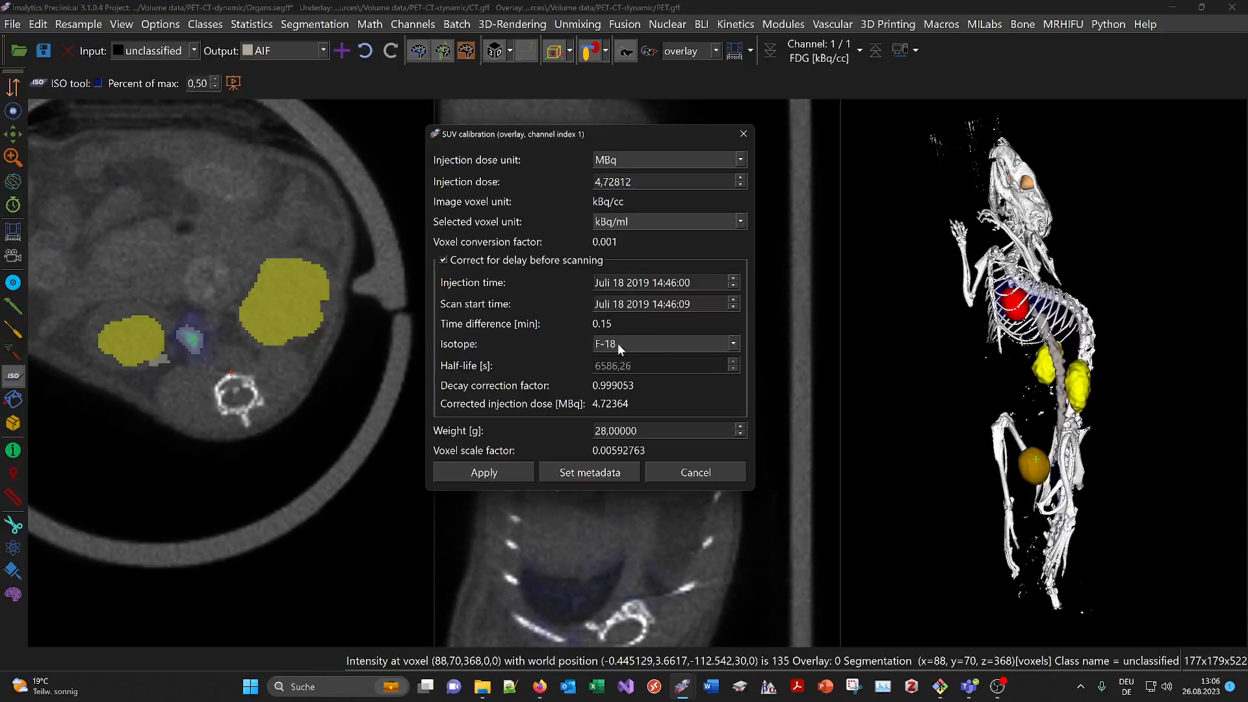
# Set the animal weight to 28 g and apply the SUV calibration to the PET overlay
pyautogui.click(657, 432)
pyautogui.press('Up')
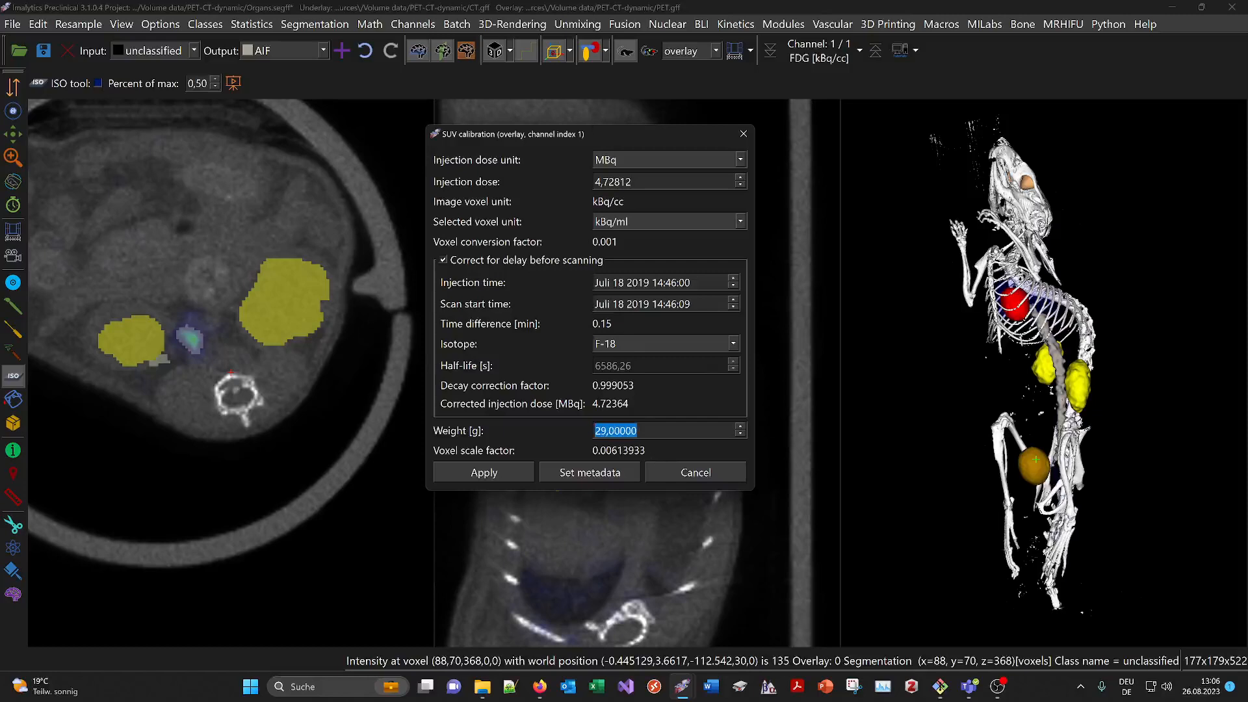
pyautogui.press('Up')
pyautogui.press('Down')
pyautogui.press('Down')
pyautogui.click(487, 474)
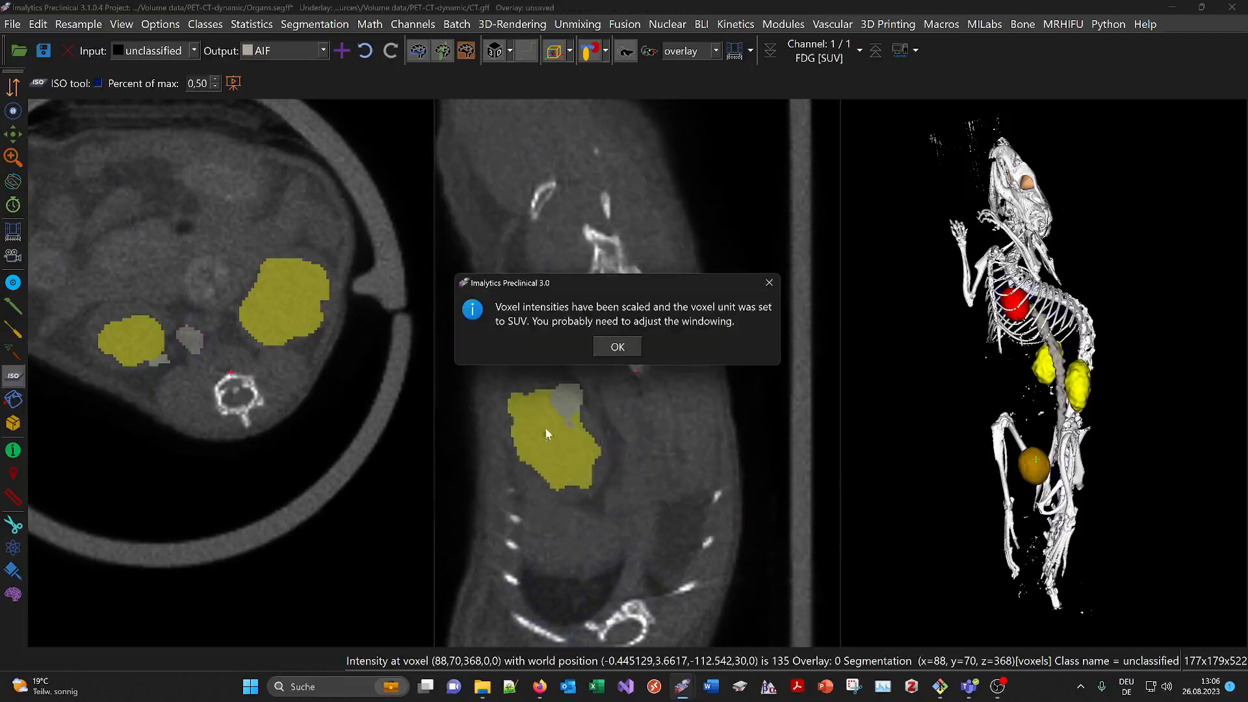
# Dismiss the SUV notice and review the mean SUV organ curves, bladder rising to about 40
pyautogui.click(617, 348)
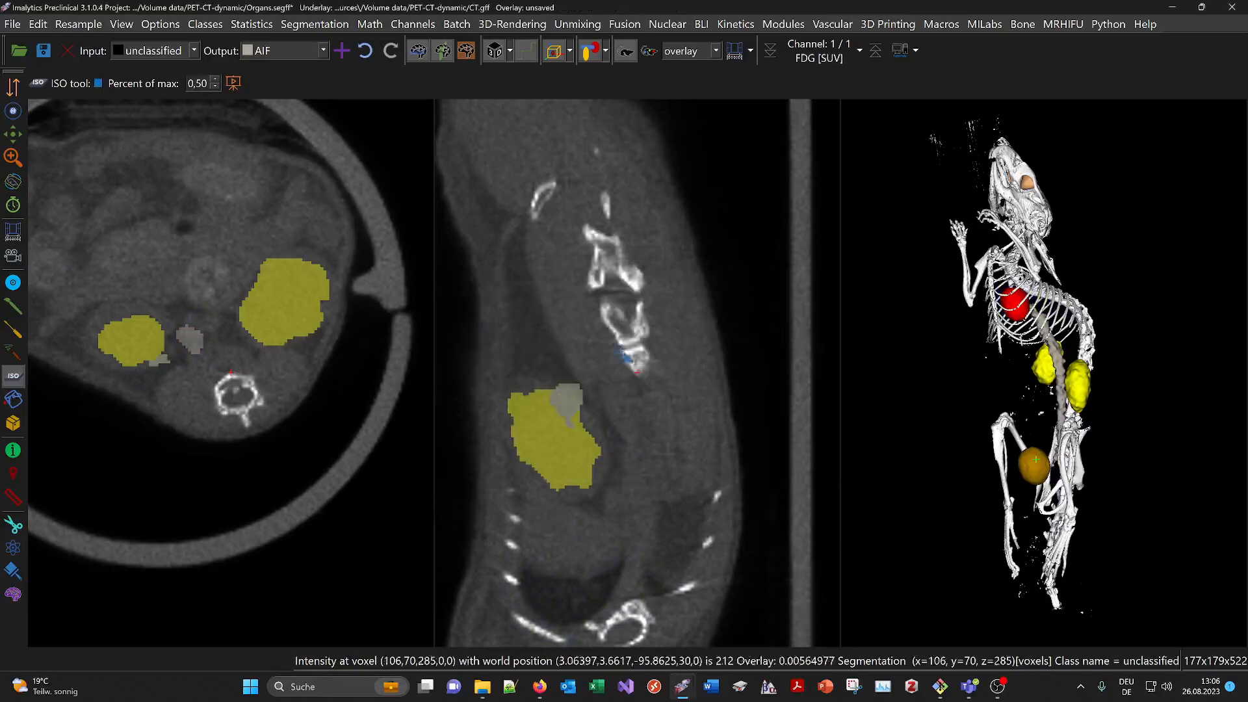
pyautogui.click(252, 25)
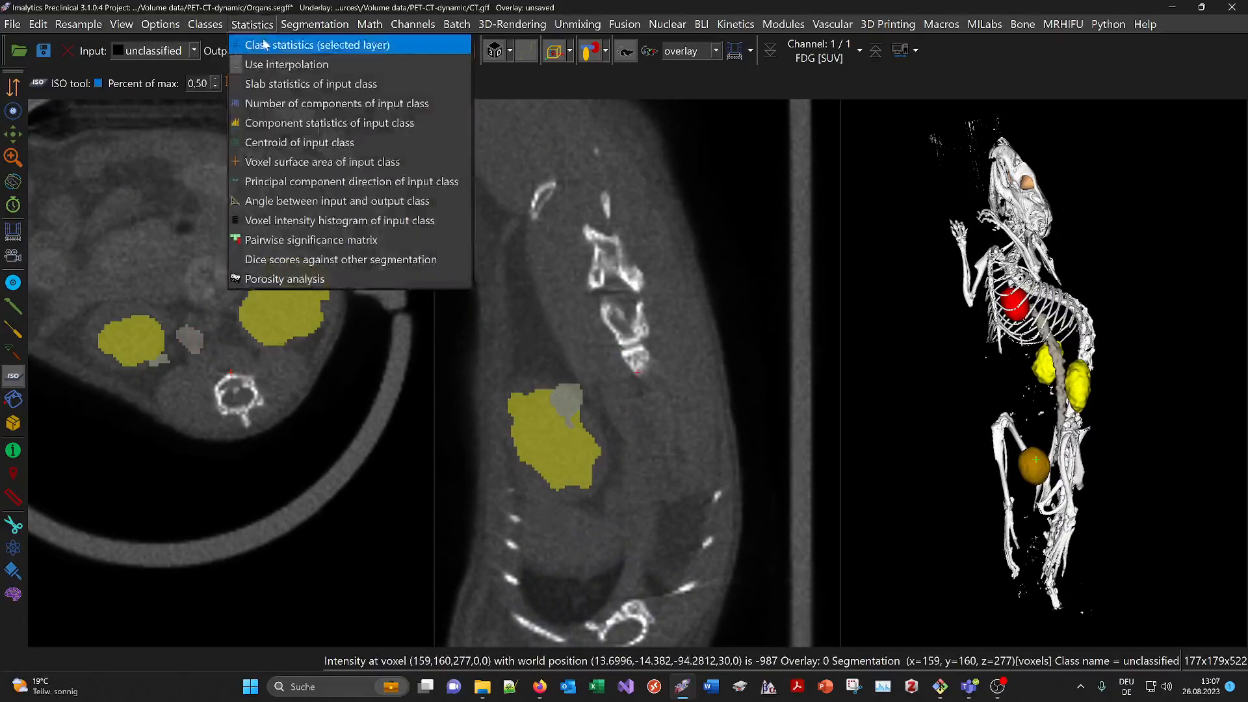
pyautogui.click(305, 39)
pyautogui.click(443, 219)
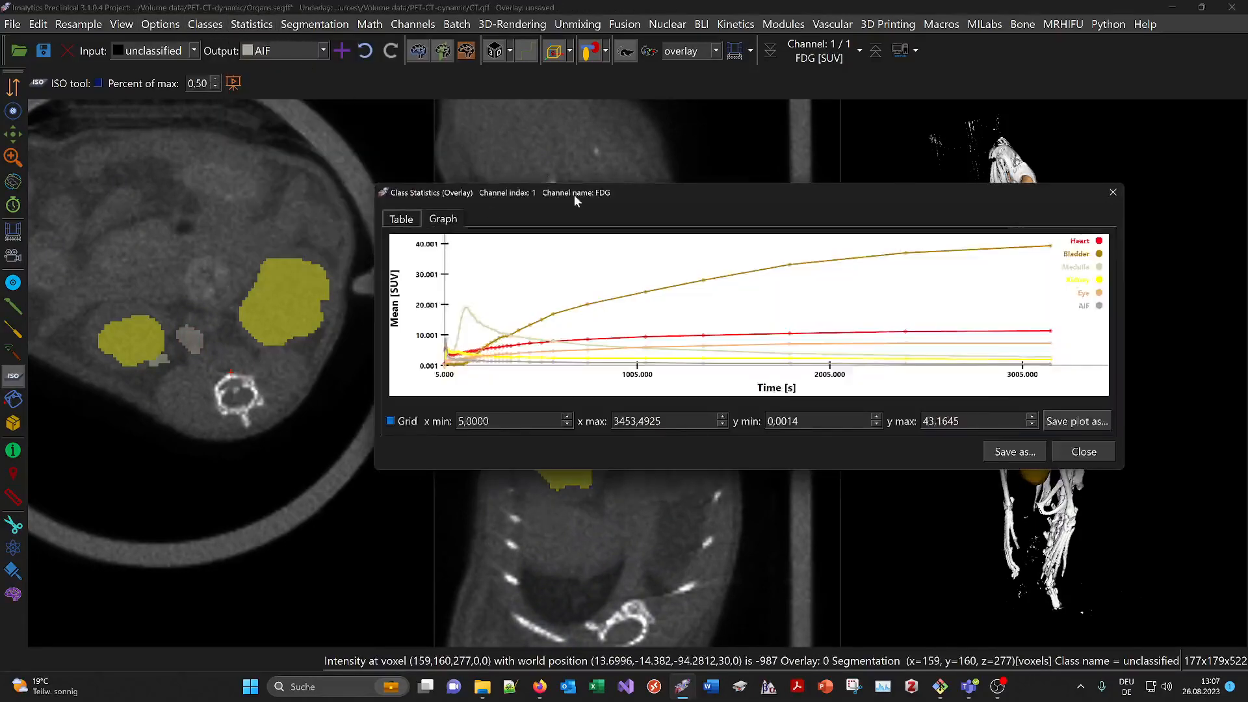
pyautogui.moveTo(574, 194); pyautogui.dragTo(410, 221)
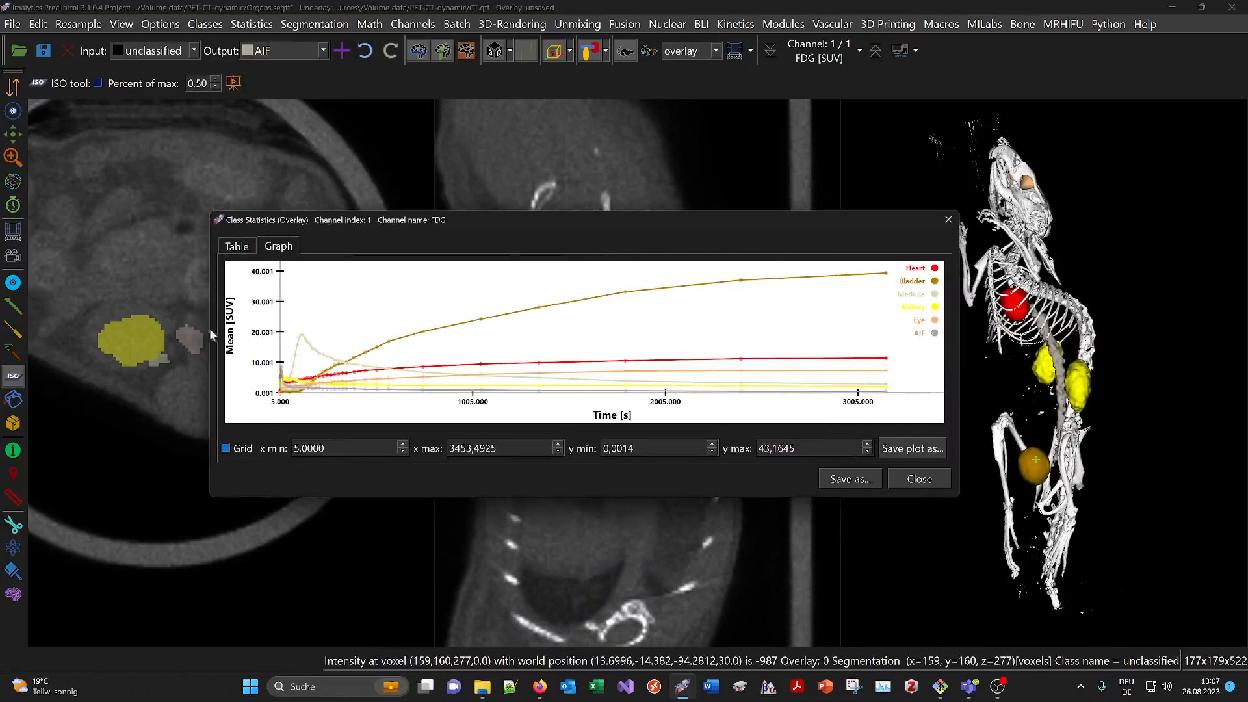
pyautogui.click(914, 477)
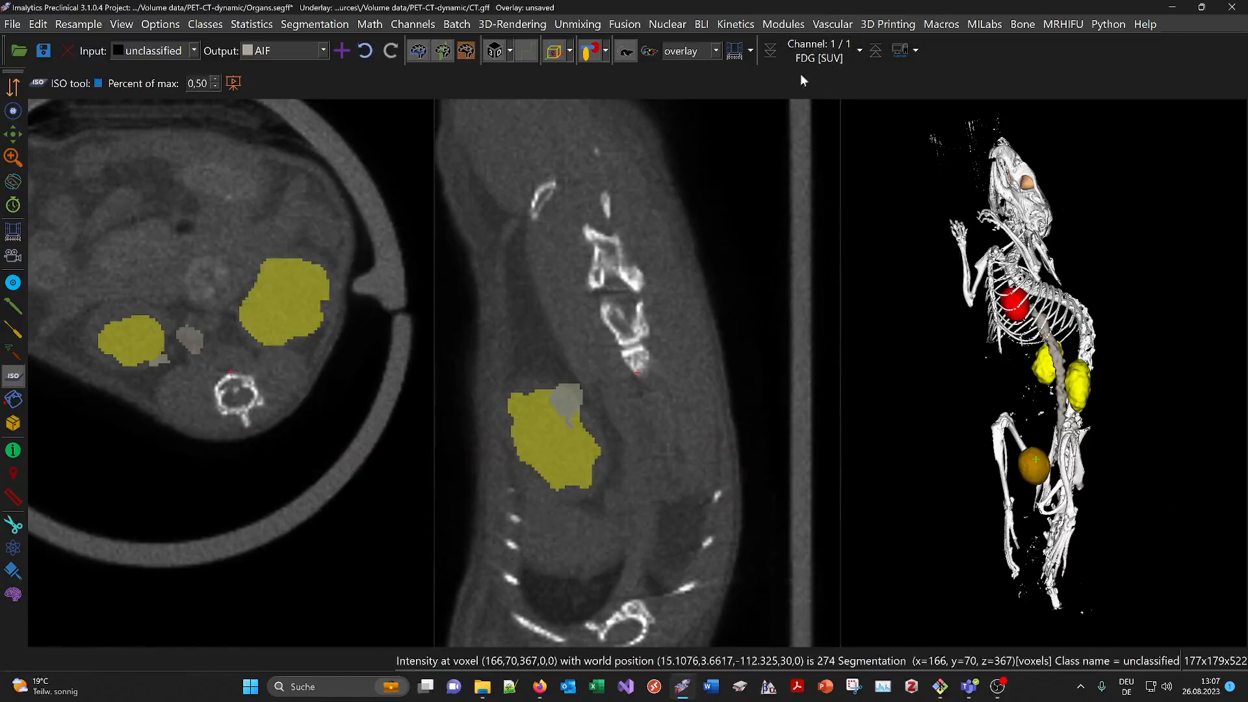
# Undo the SUV scaling and check the kBq/cc class statistics graph
pyautogui.click(365, 52)
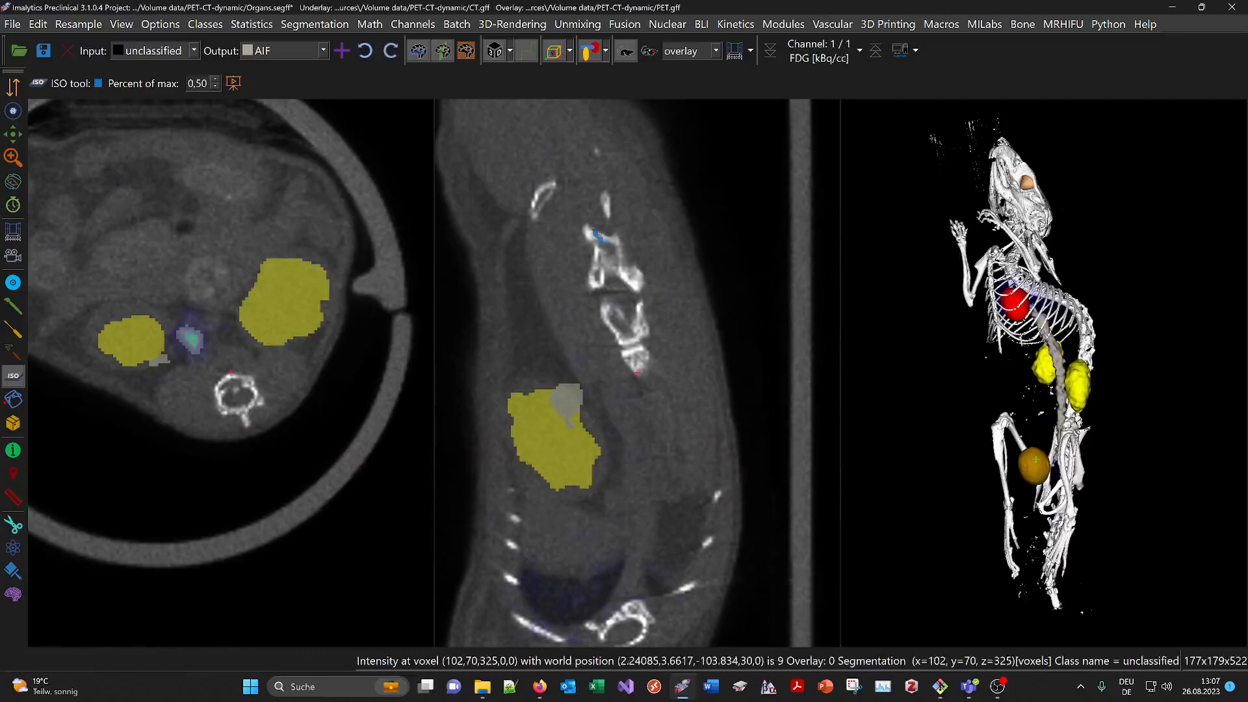
pyautogui.click(252, 24)
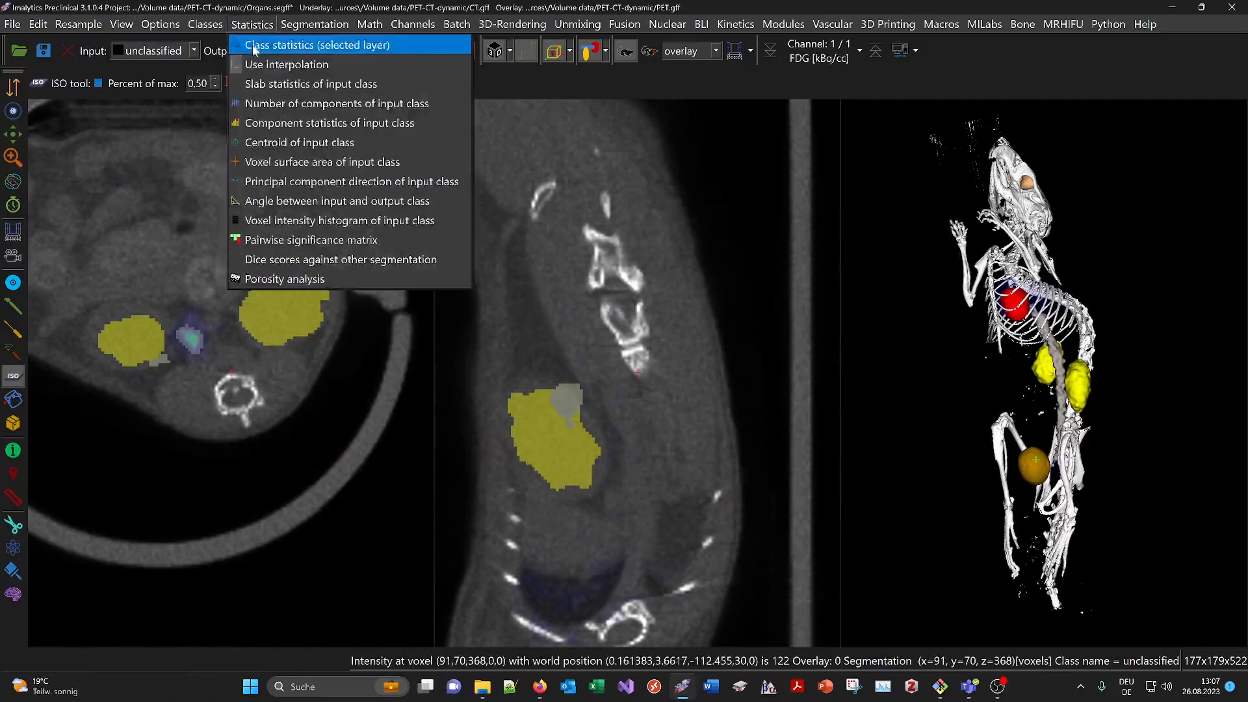
pyautogui.click(273, 39)
pyautogui.click(442, 219)
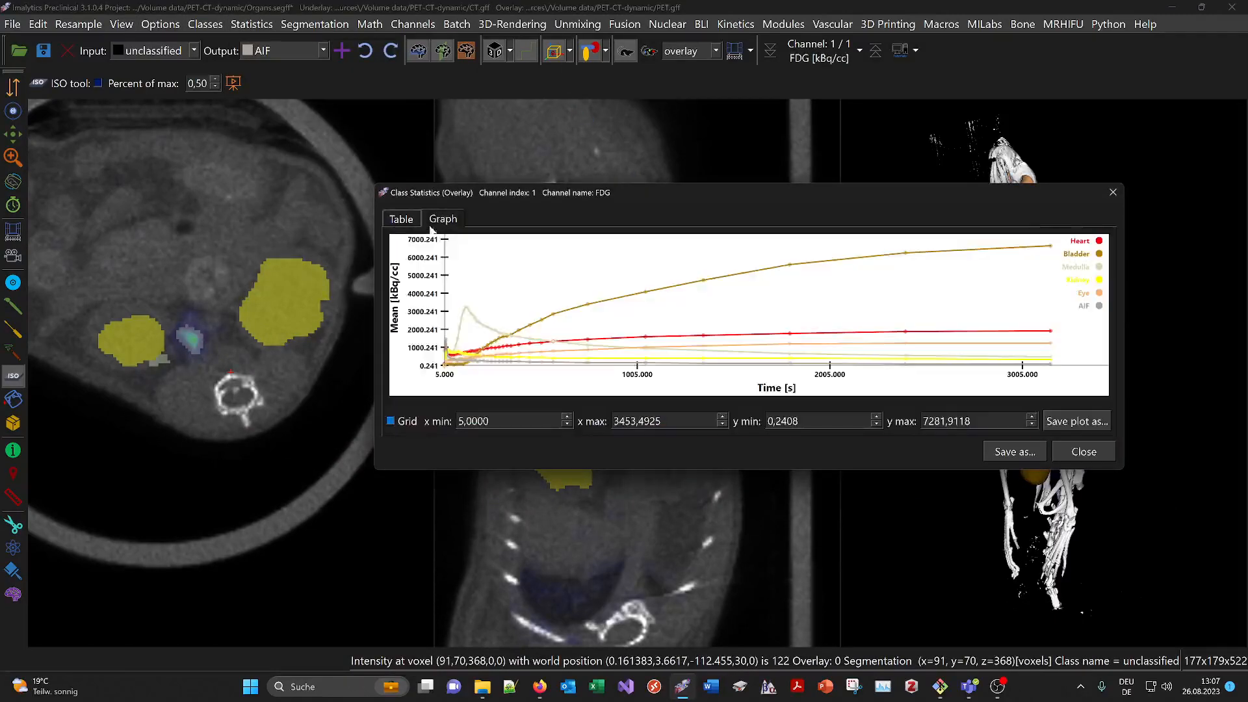
pyautogui.click(1112, 195)
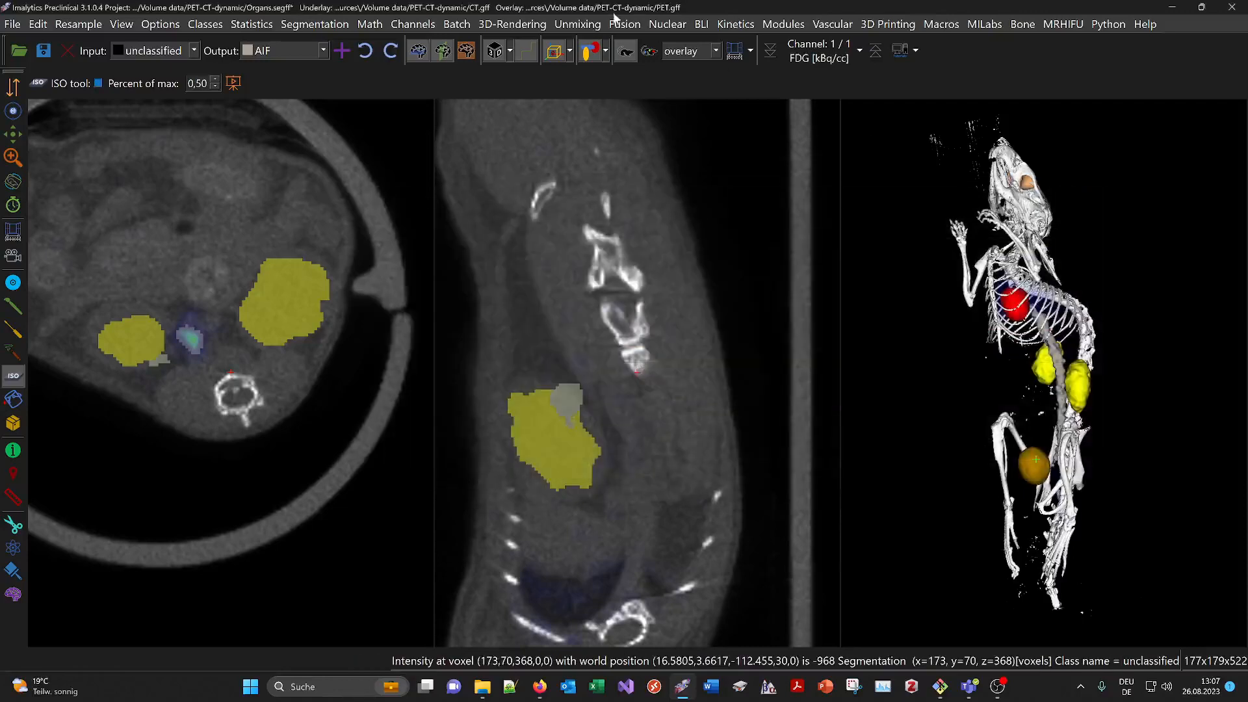
# Apply the %ID/ml calibration to the PET overlay and dismiss the scaling notice
pyautogui.click(670, 25)
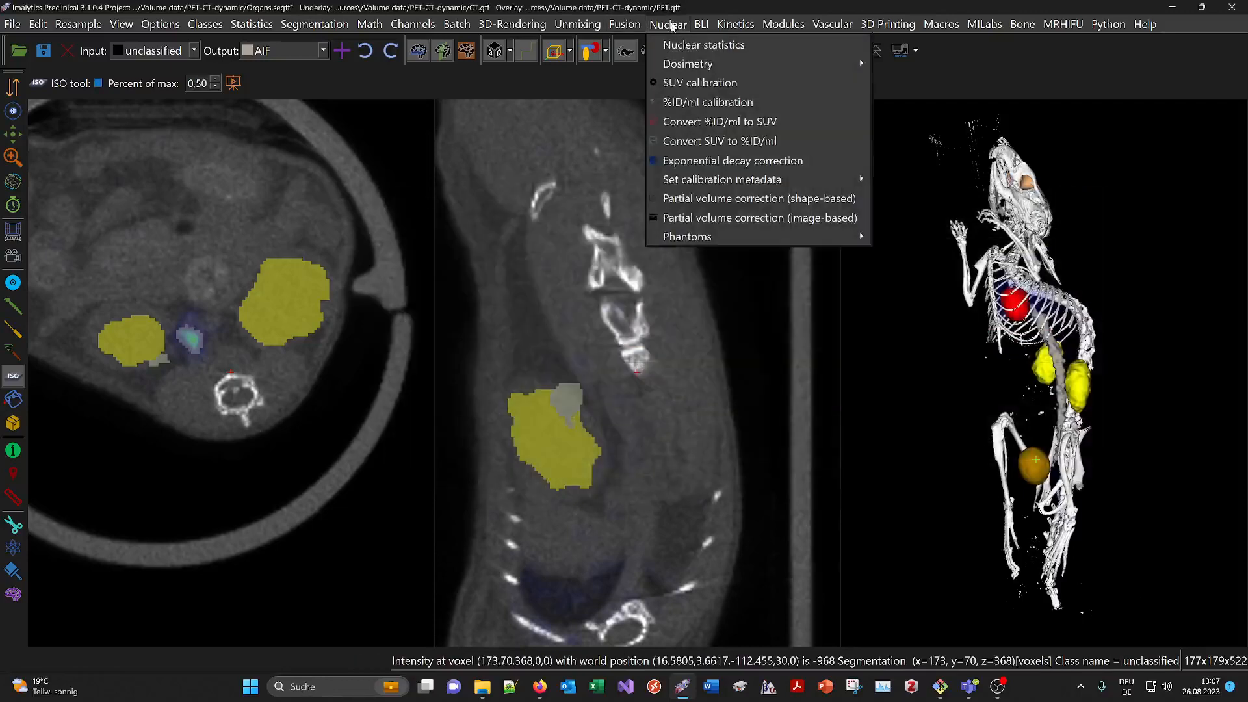
pyautogui.click(689, 103)
pyautogui.moveTo(589, 159); pyautogui.dragTo(541, 143)
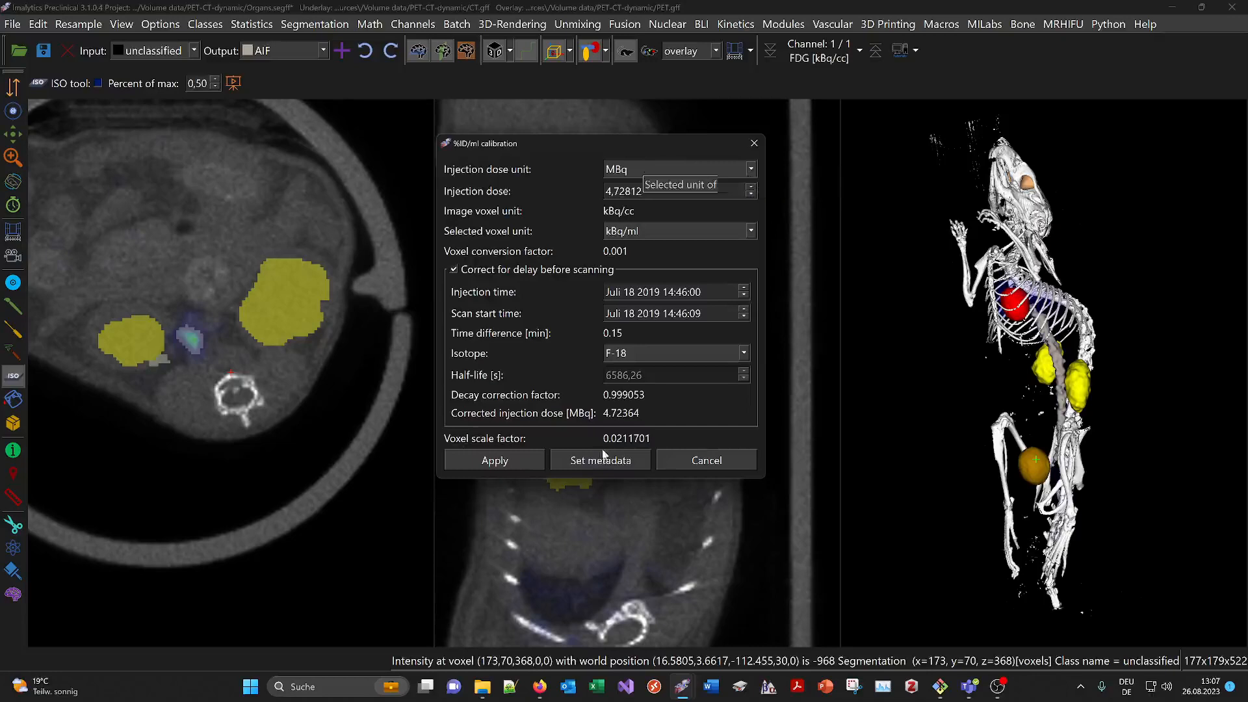
pyautogui.click(514, 455)
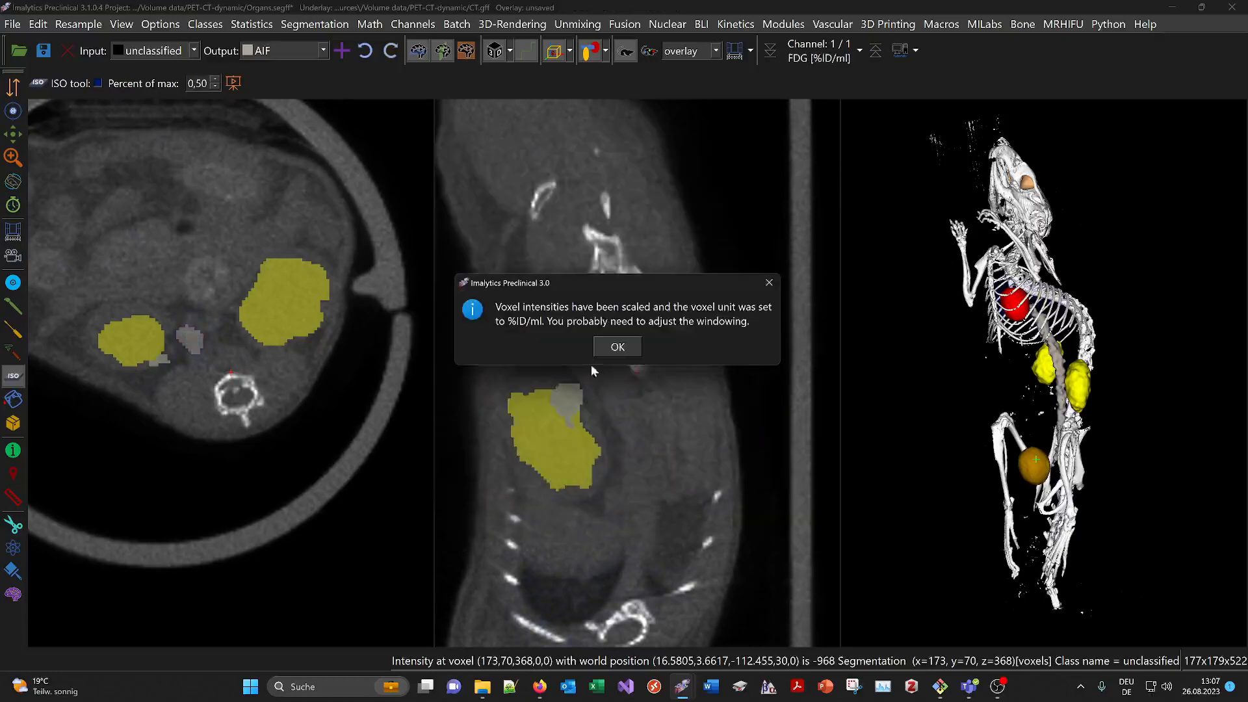
pyautogui.click(621, 345)
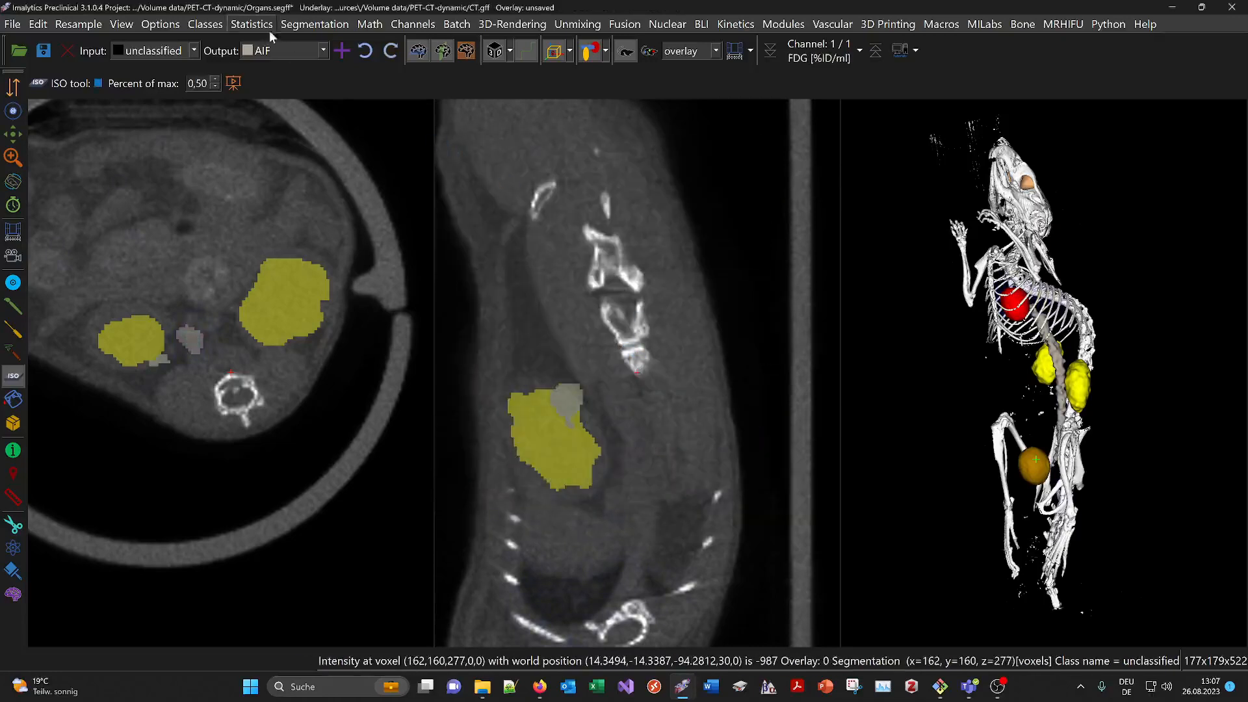
# Open the %ID/ml class statistics and view both the Graph and Table tabs
pyautogui.click(252, 24)
pyautogui.click(306, 44)
pyautogui.moveTo(508, 193); pyautogui.dragTo(416, 187)
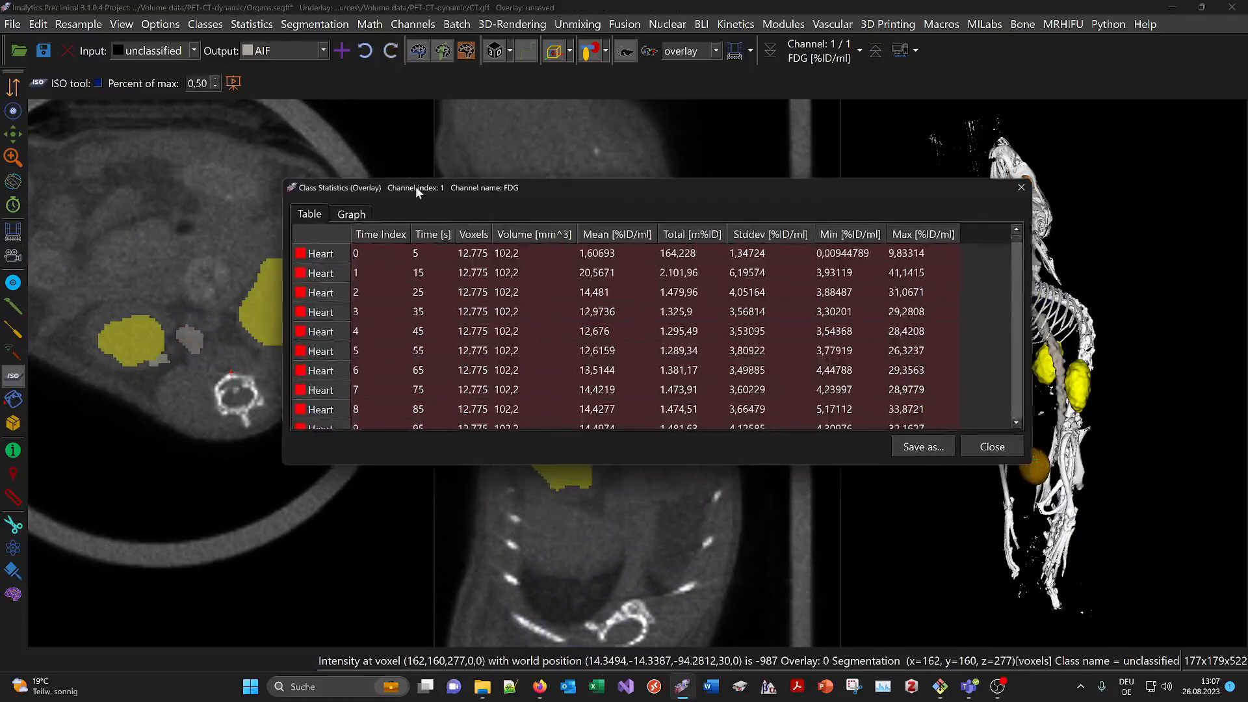
pyautogui.click(350, 213)
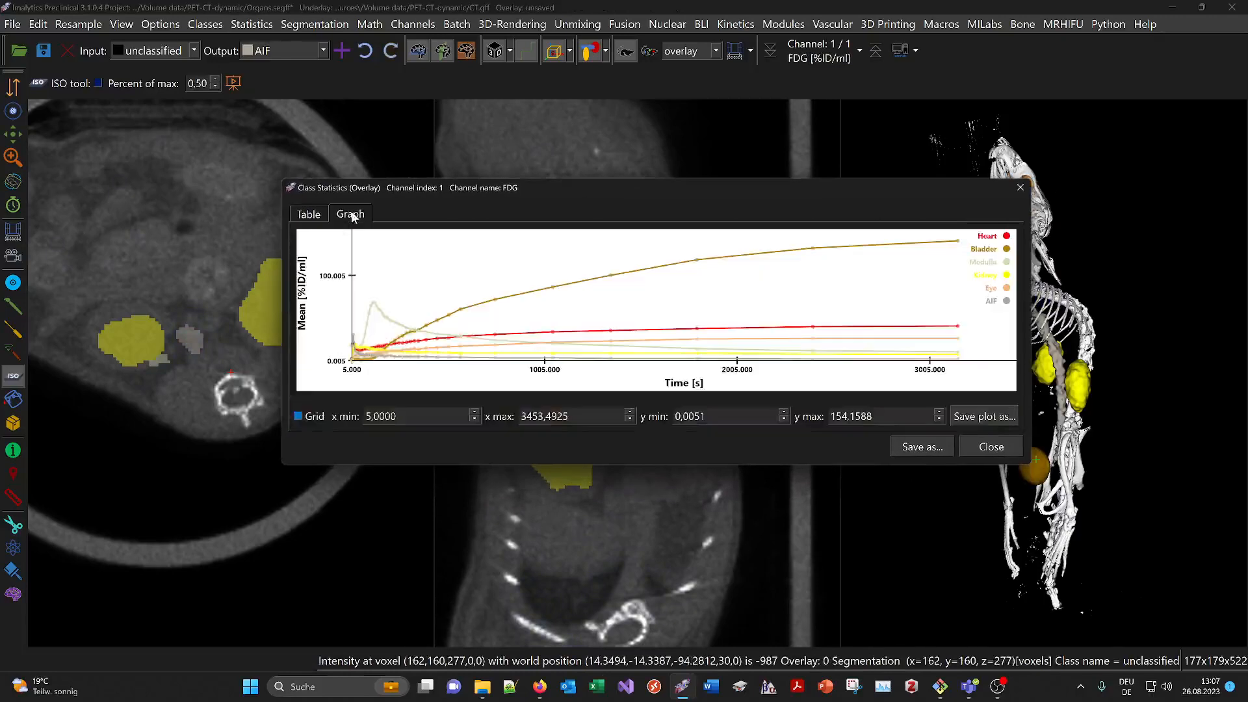
pyautogui.click(309, 214)
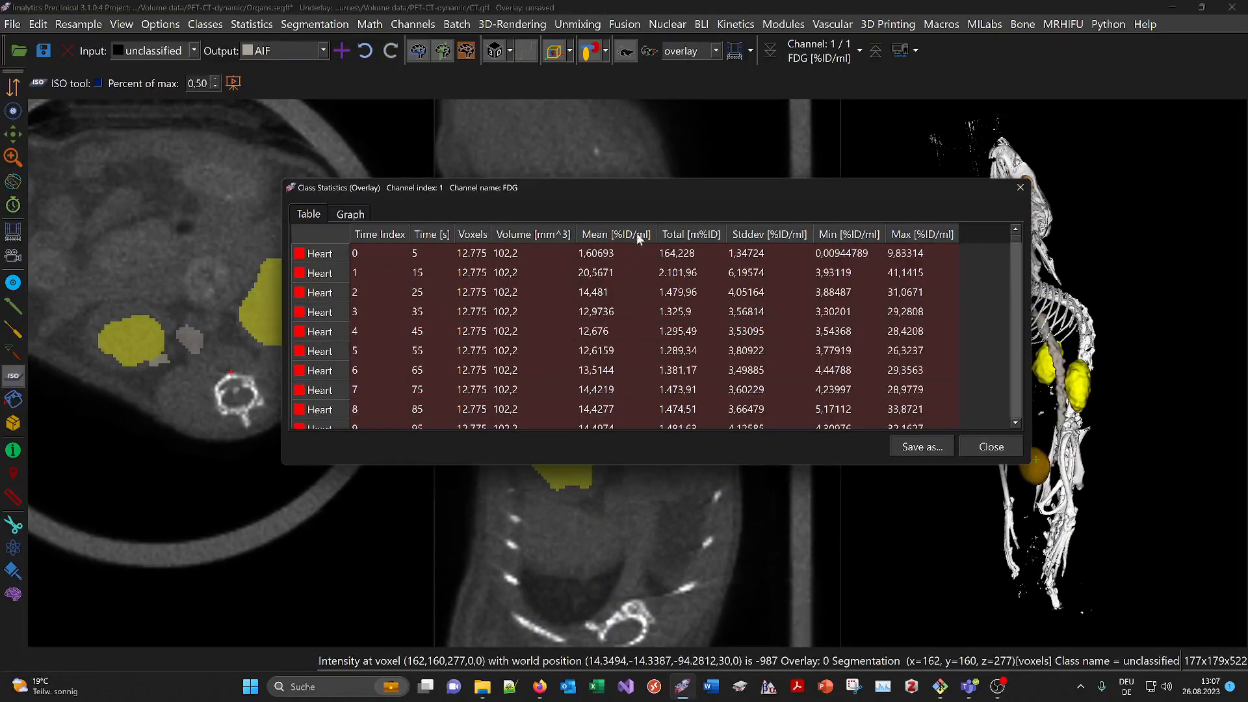
# Read Heart and Bladder Total [m%ID] values (Bladder 338,002), close the statistics, and restore OBS Studio
pyautogui.click(708, 259)
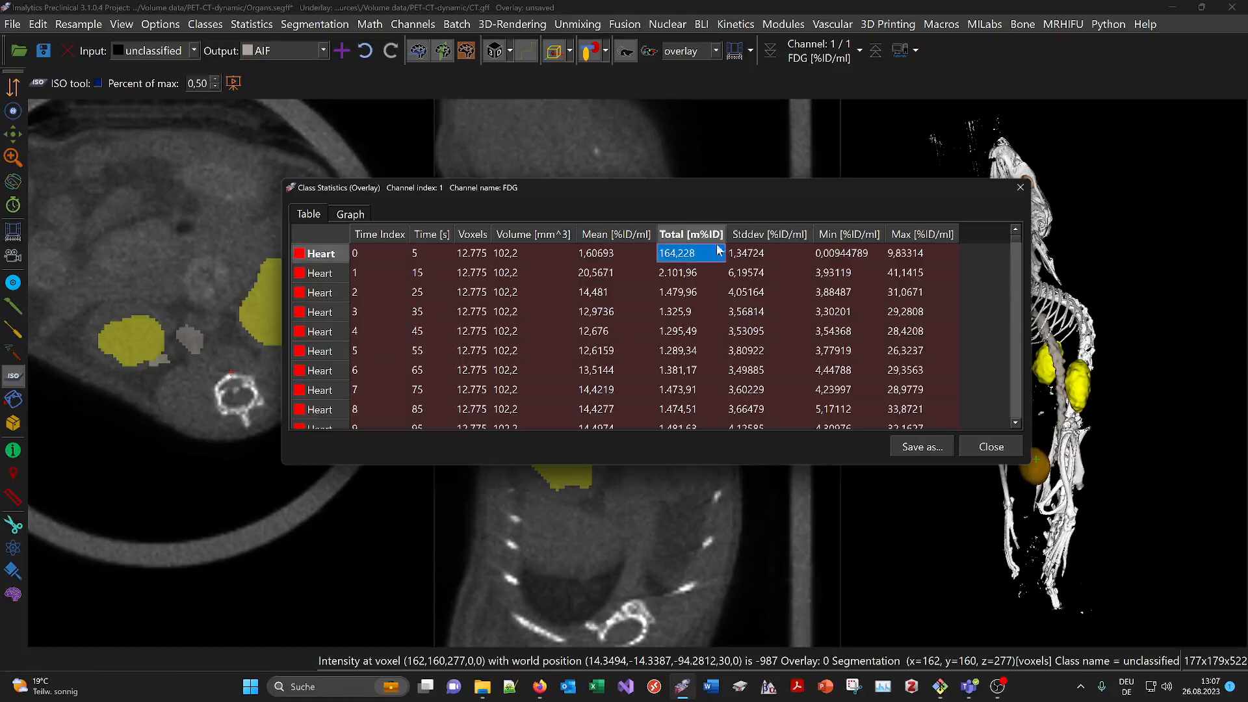
pyautogui.scroll(-7, 708, 280)
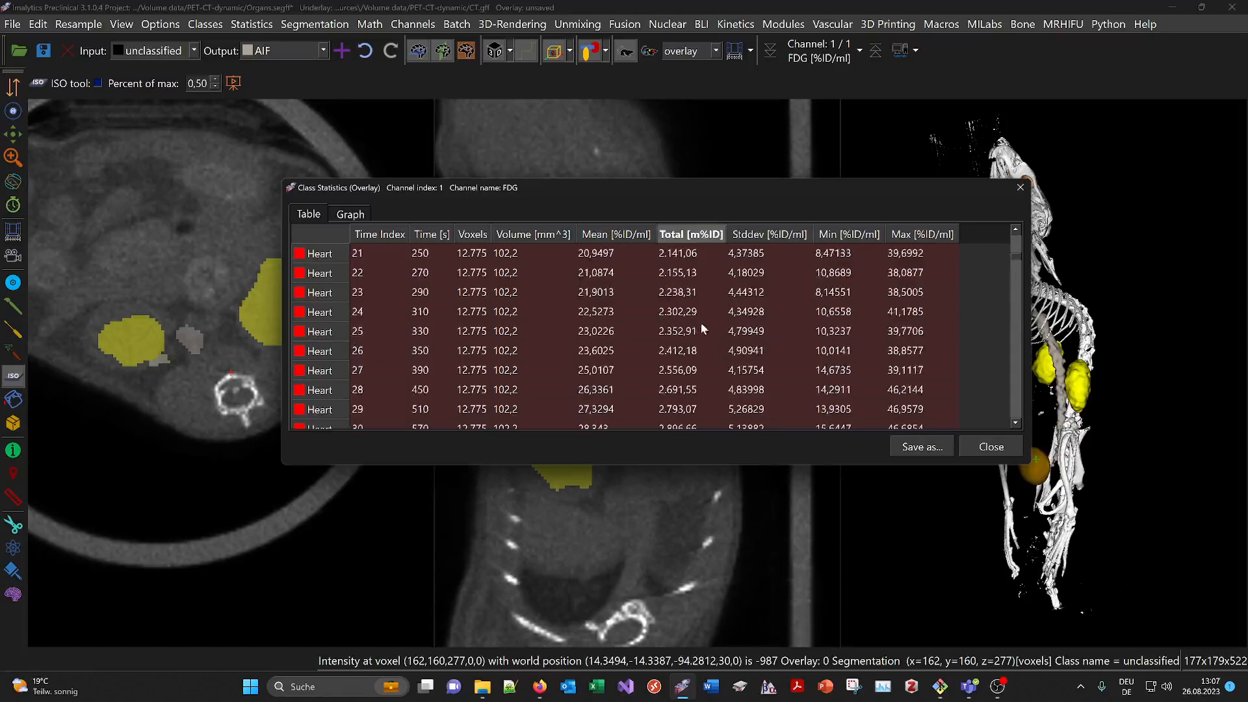
pyautogui.scroll(7, 700, 323)
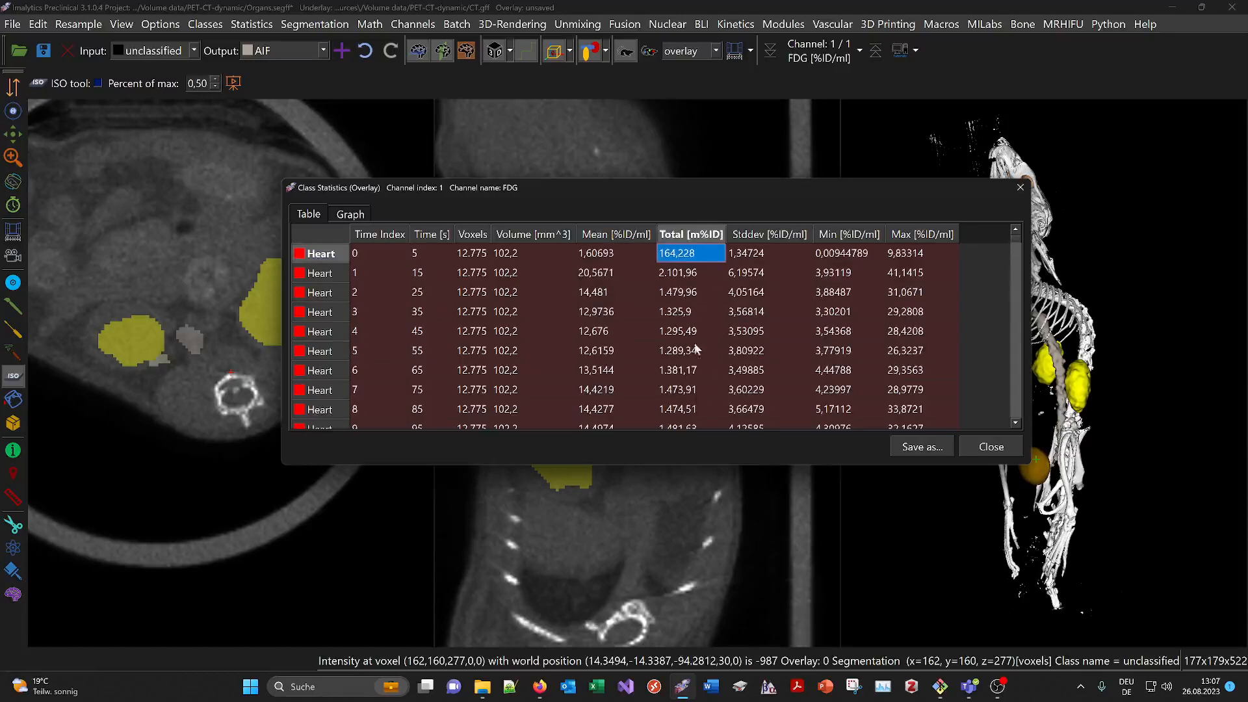
pyautogui.scroll(-12, 696, 349)
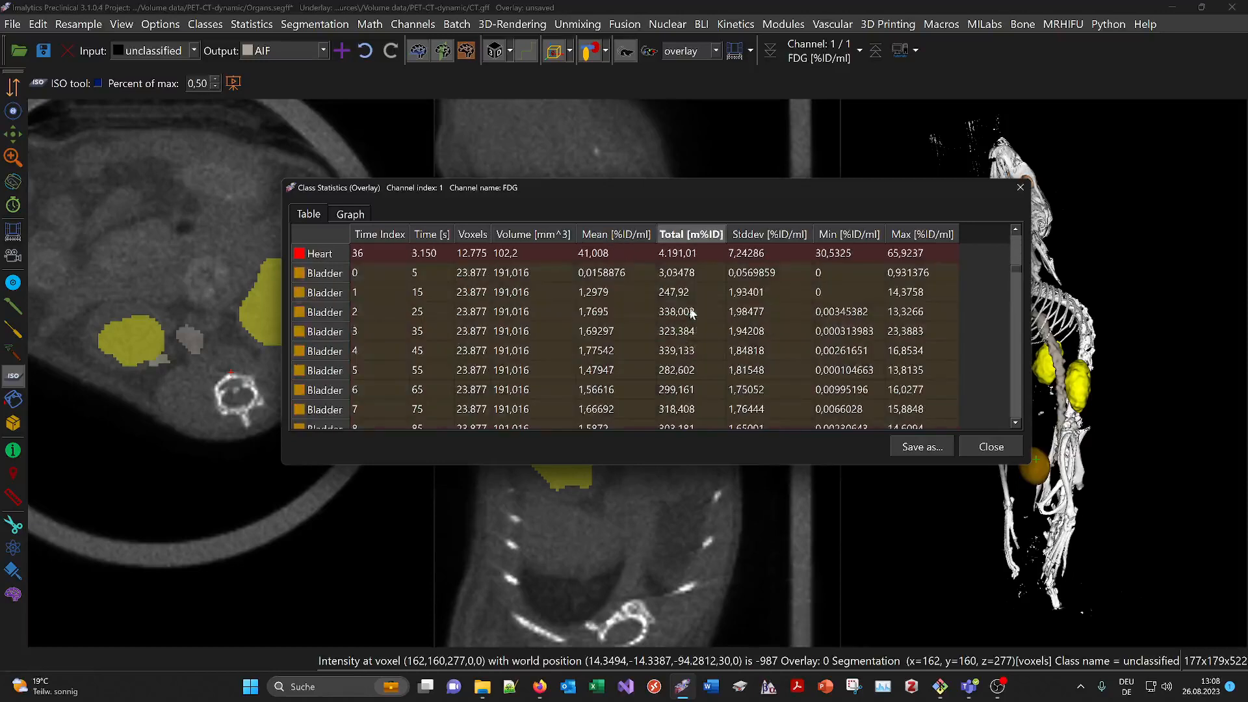
pyautogui.click(690, 311)
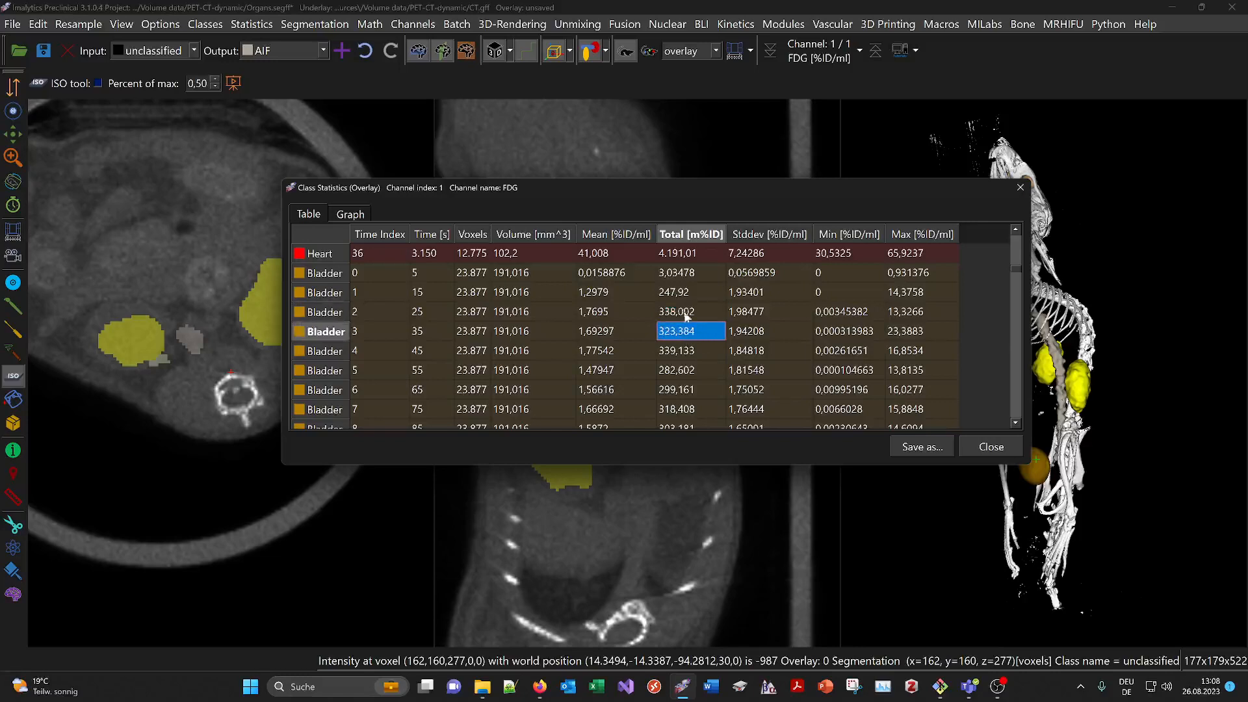
pyautogui.moveTo(685, 182); pyautogui.dragTo(667, 150)
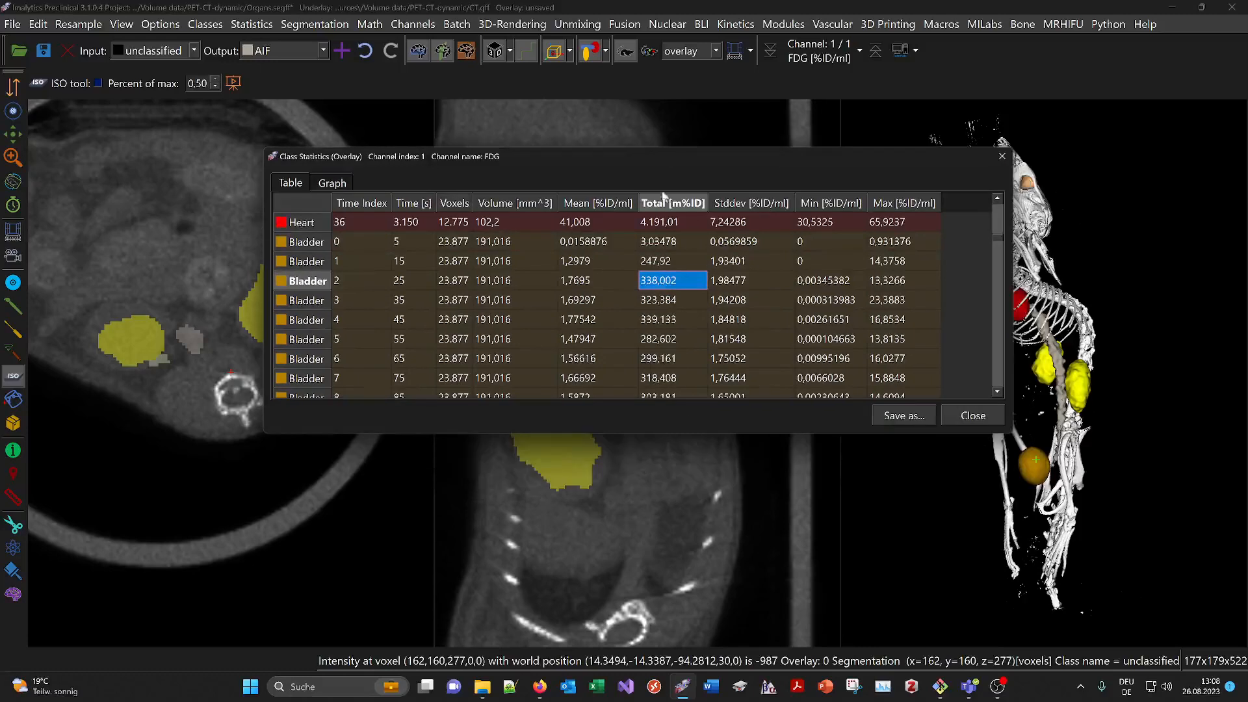
pyautogui.click(662, 301)
pyautogui.click(662, 286)
pyautogui.click(971, 417)
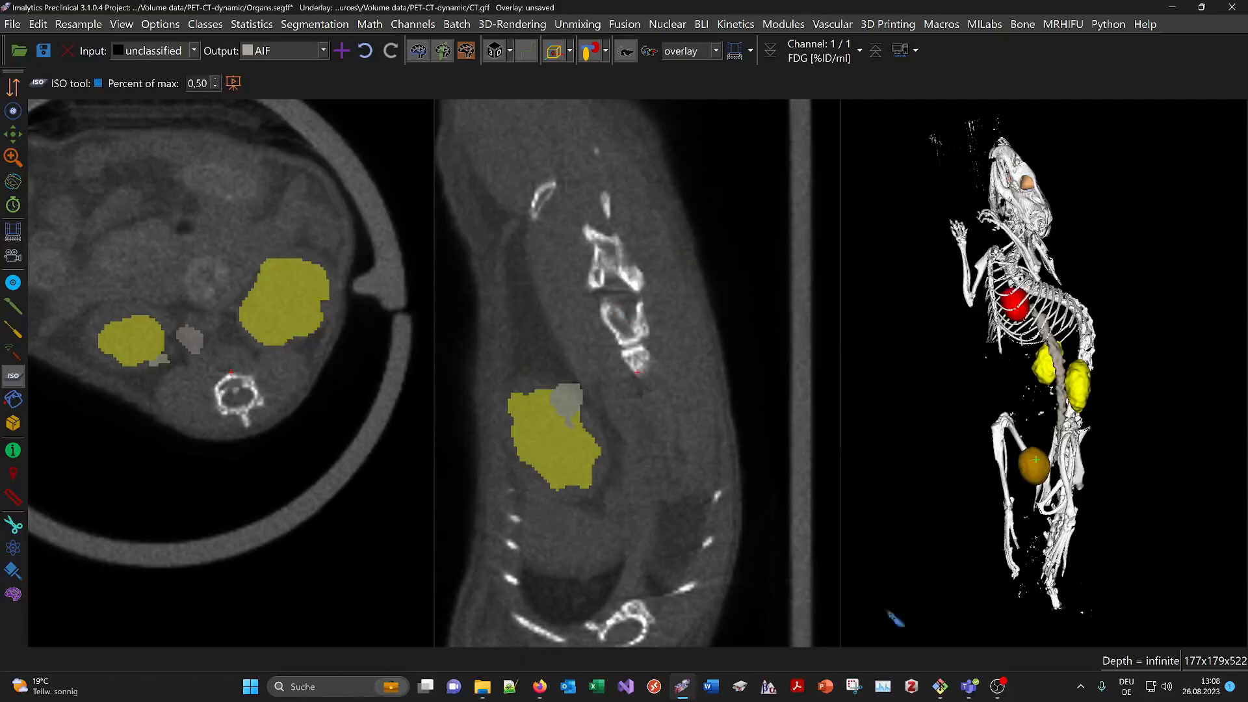
pyautogui.click(997, 687)
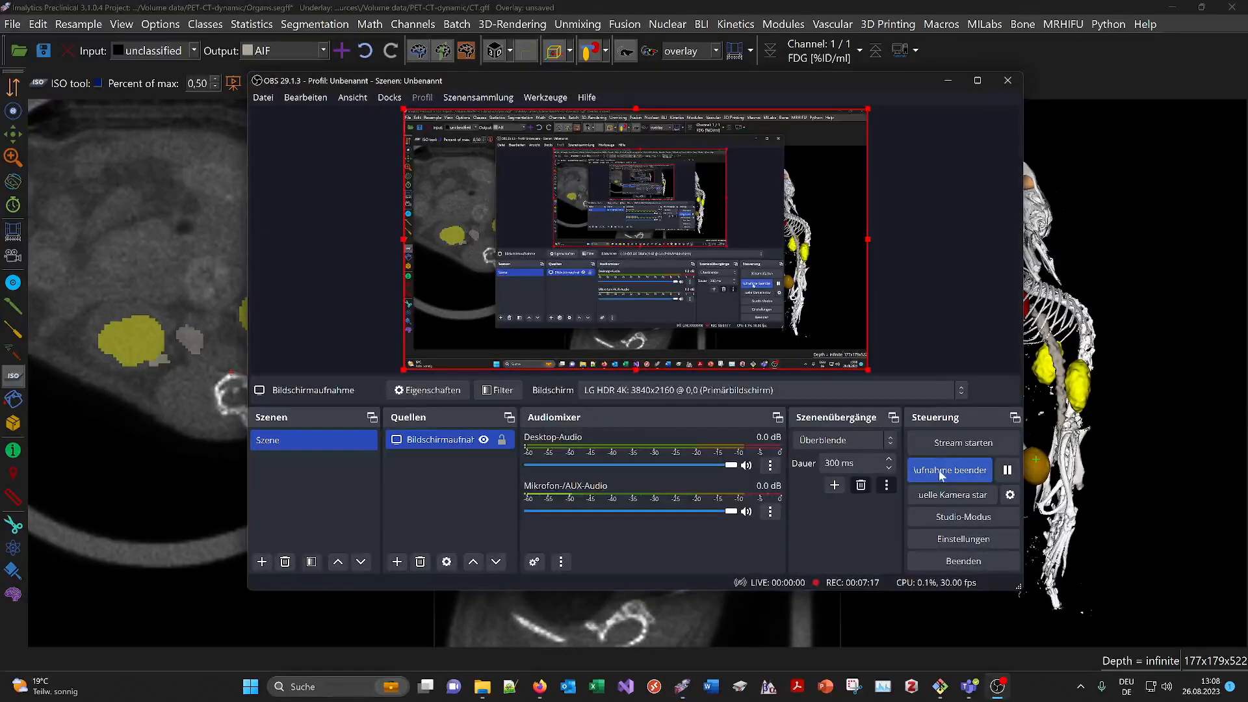